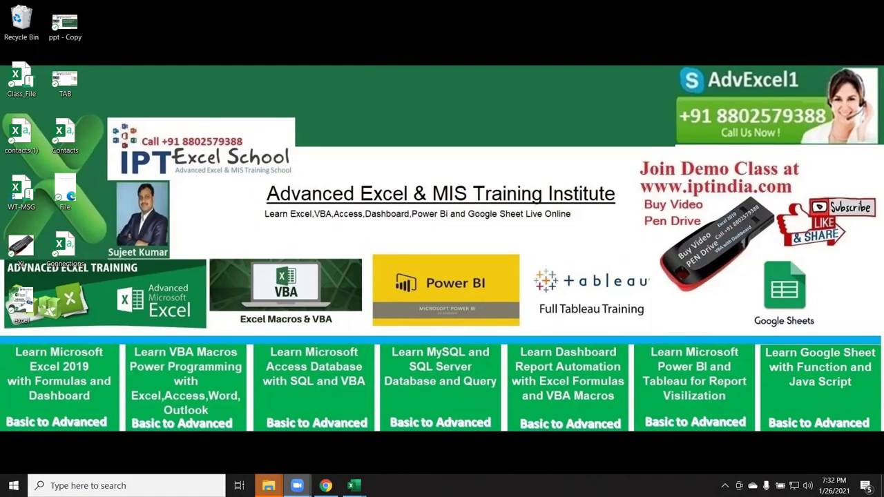
# - Bring the WT-MSG Excel window to the front from the taskbar and focus its worksheet
pyautogui.moveTo(353, 486)
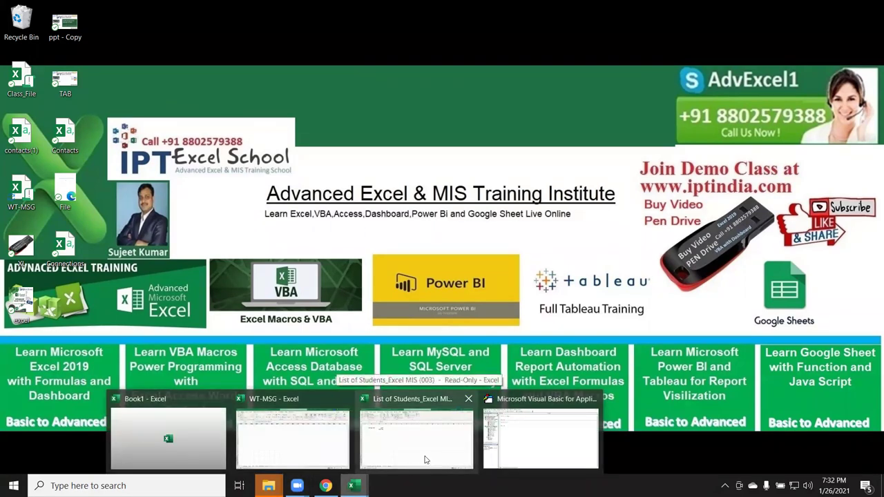
pyautogui.click(266, 439)
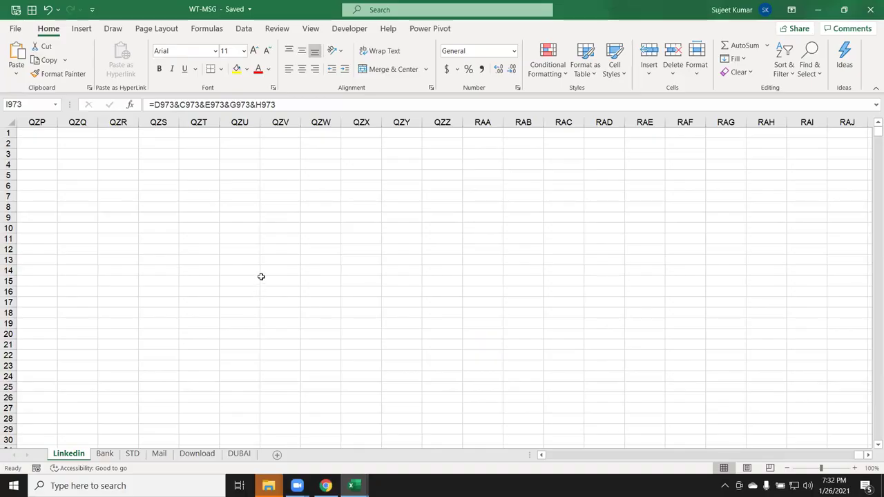
pyautogui.click(262, 274)
# - In a new workbook, enter 'puja' in A1 and fill a list of names down to A8
pyautogui.hotkey('ctrl', 'n')
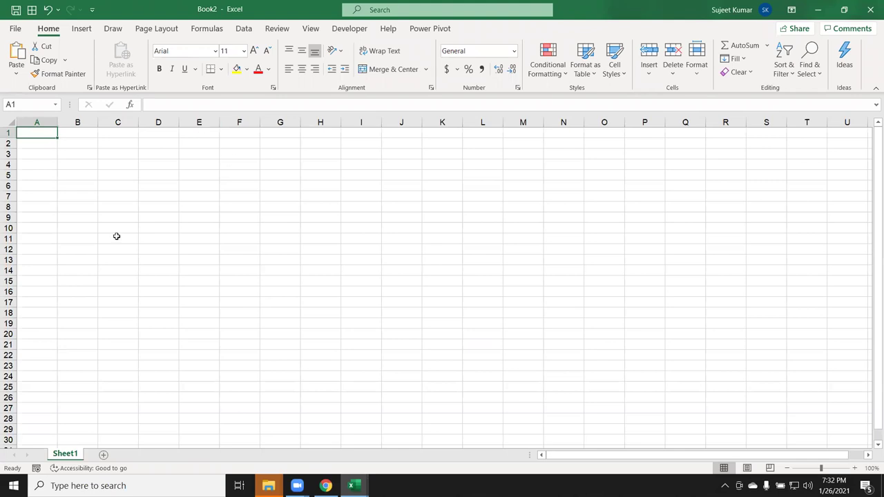
pyautogui.scroll(4, 117, 237)
pyautogui.scroll(1, 124, 247)
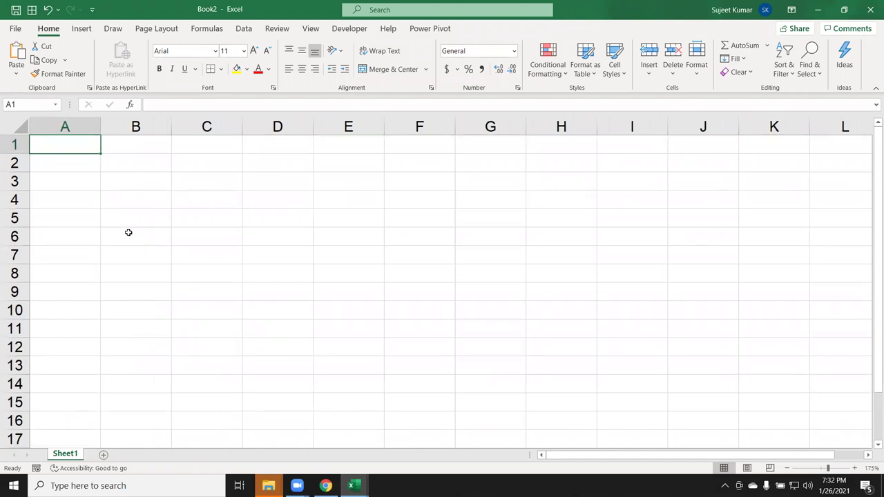
pyautogui.write('puja')
pyautogui.click(79, 174)
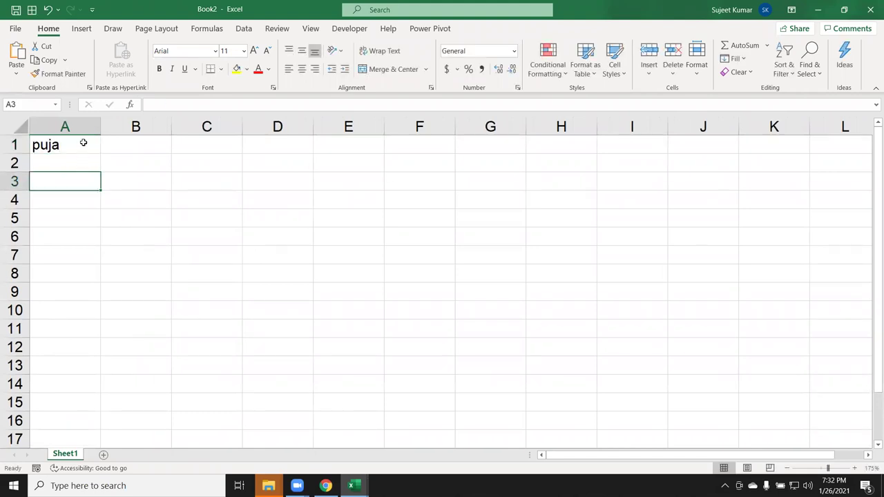
pyautogui.click(84, 143)
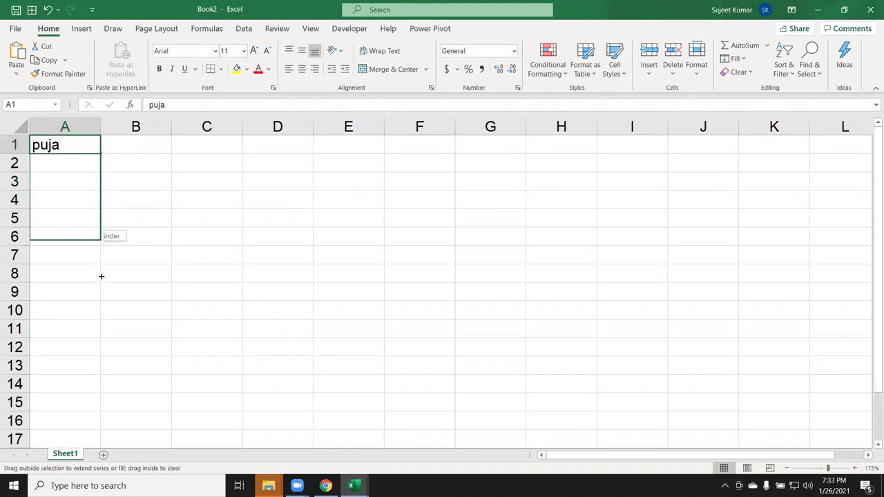
pyautogui.moveTo(99, 153); pyautogui.dragTo(101, 280)
# - Move names from column A into cells B5, C6 and C3
pyautogui.click(72, 207)
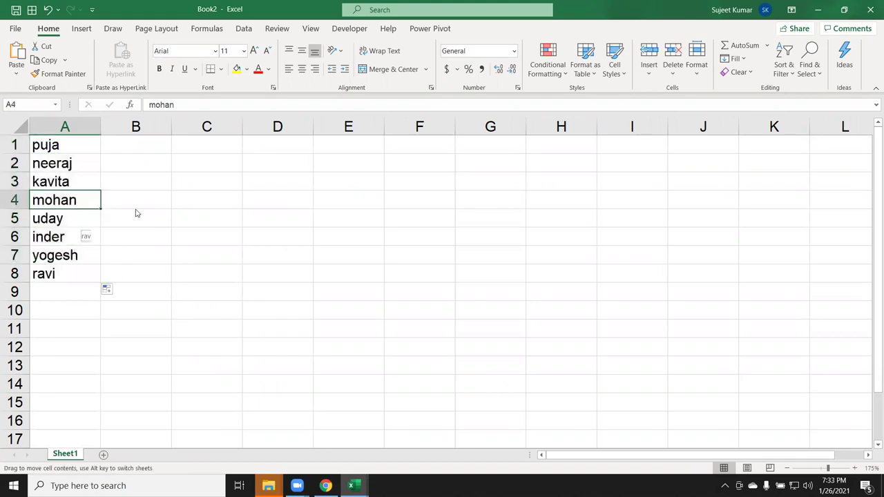
pyautogui.moveTo(72, 208); pyautogui.dragTo(134, 211)
pyautogui.click(72, 242)
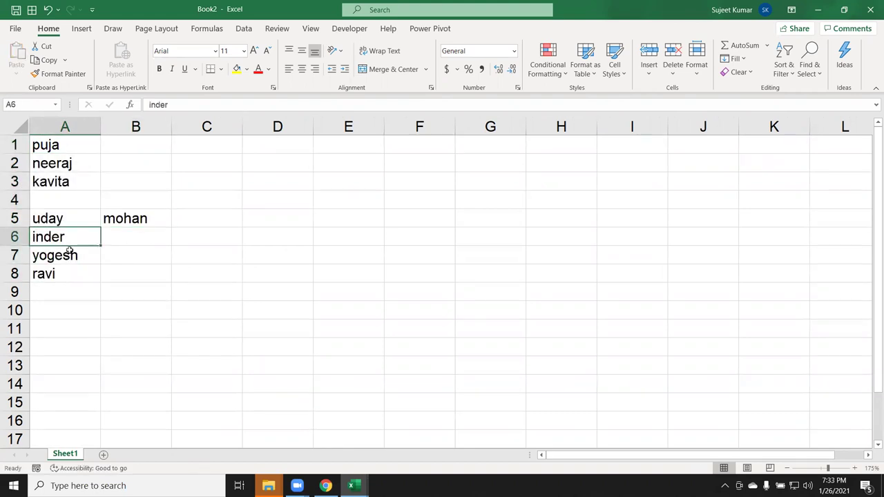
pyautogui.moveTo(72, 246); pyautogui.dragTo(194, 241)
pyautogui.click(66, 248)
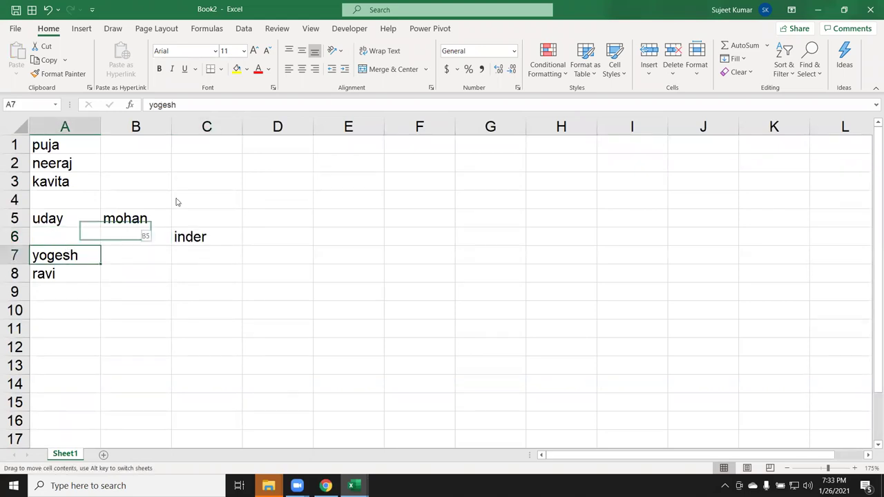
pyautogui.moveTo(66, 247); pyautogui.dragTo(191, 181)
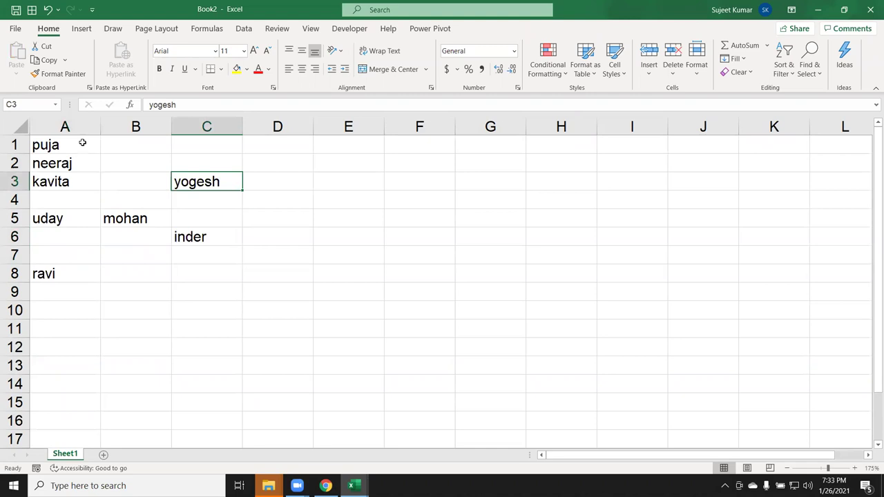
# - Copy the range A1:C8 and search Windows for Word
pyautogui.moveTo(70, 146); pyautogui.dragTo(228, 264)
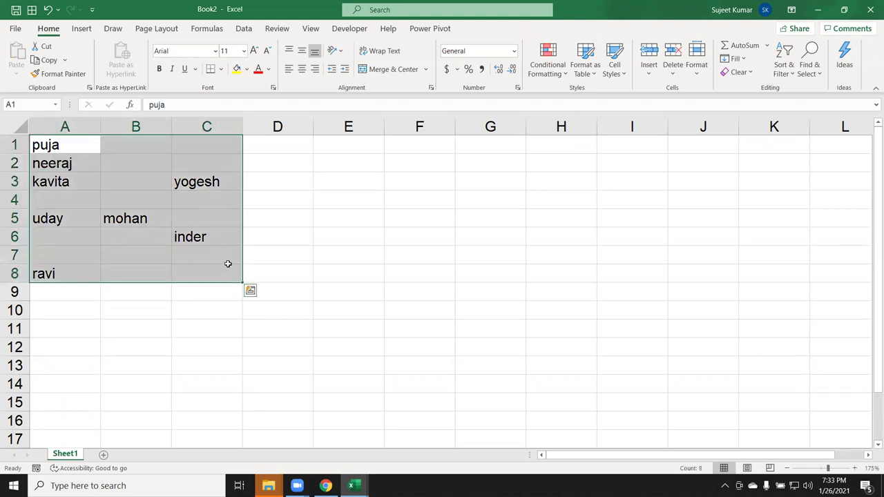
pyautogui.click(83, 148)
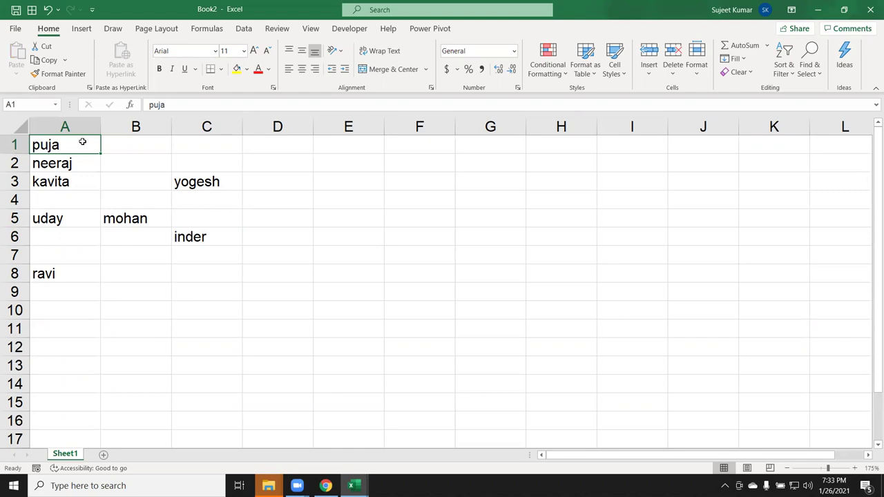
pyautogui.moveTo(85, 148); pyautogui.dragTo(201, 271)
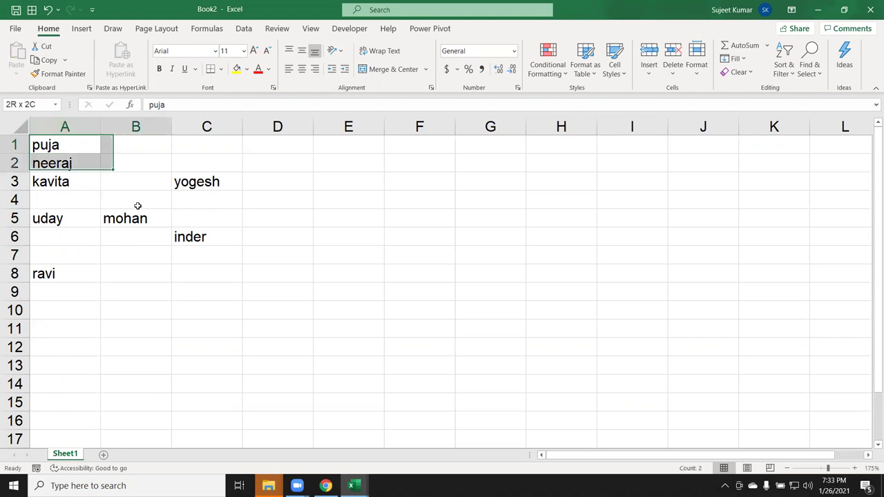
pyautogui.hotkey('ctrl', 'c')
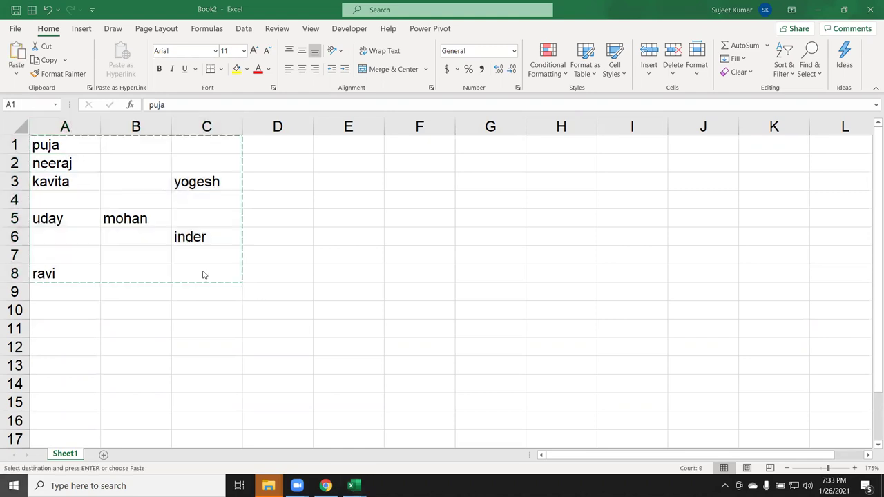
pyautogui.press('super')
pyautogui.write('word')
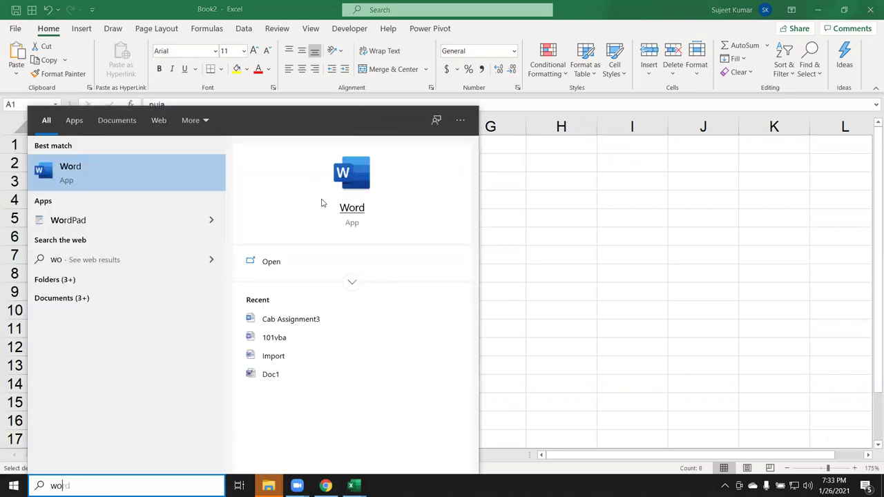
# - Launch Word and paste the copied names as a table into a new blank document
pyautogui.click(348, 200)
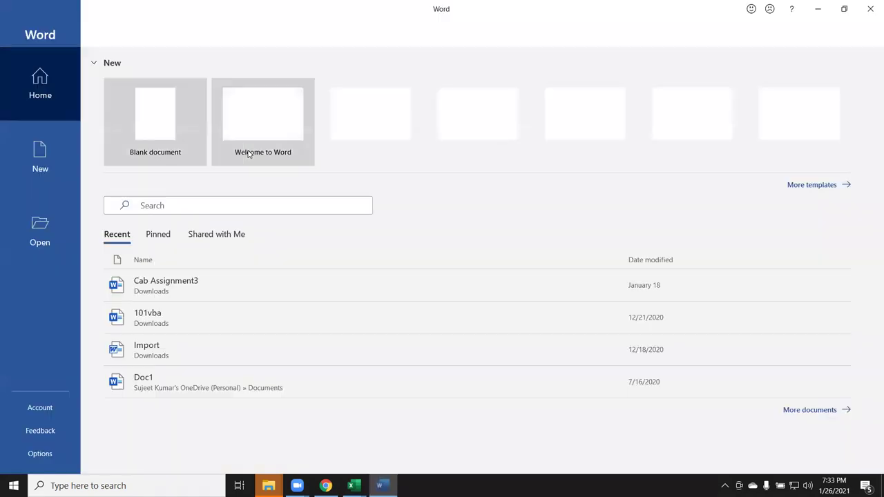
pyautogui.click(137, 127)
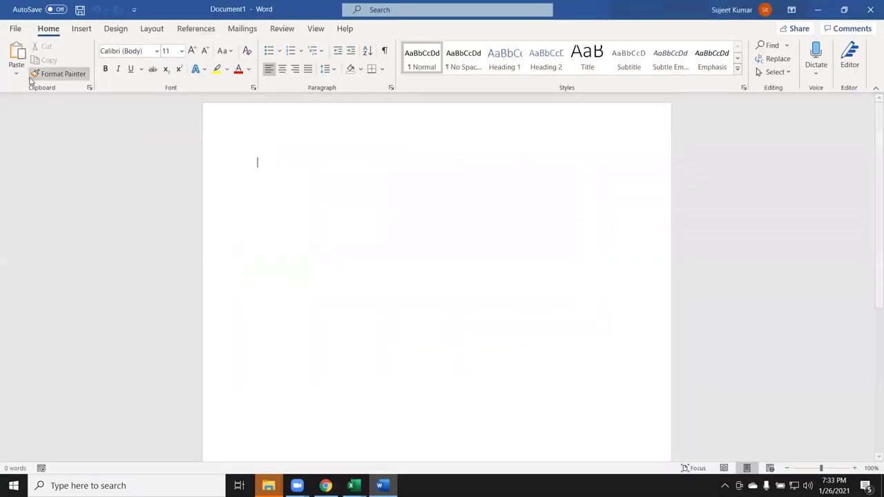
pyautogui.click(15, 73)
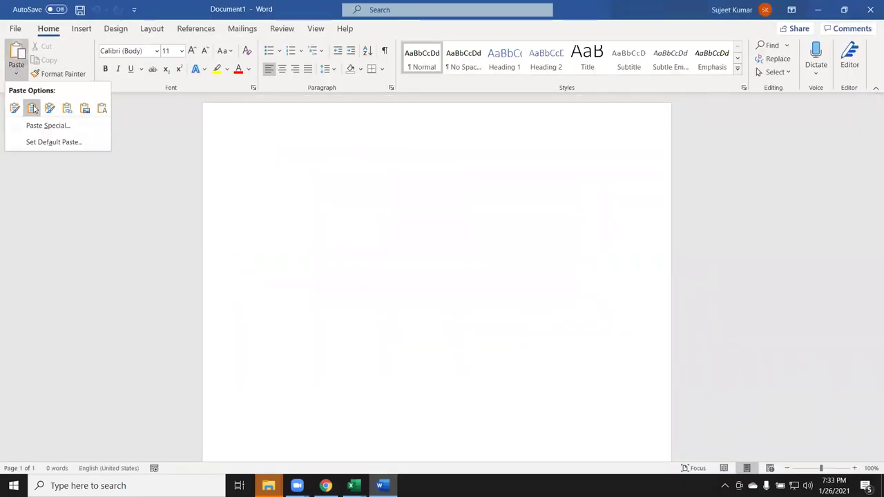
pyautogui.click(33, 108)
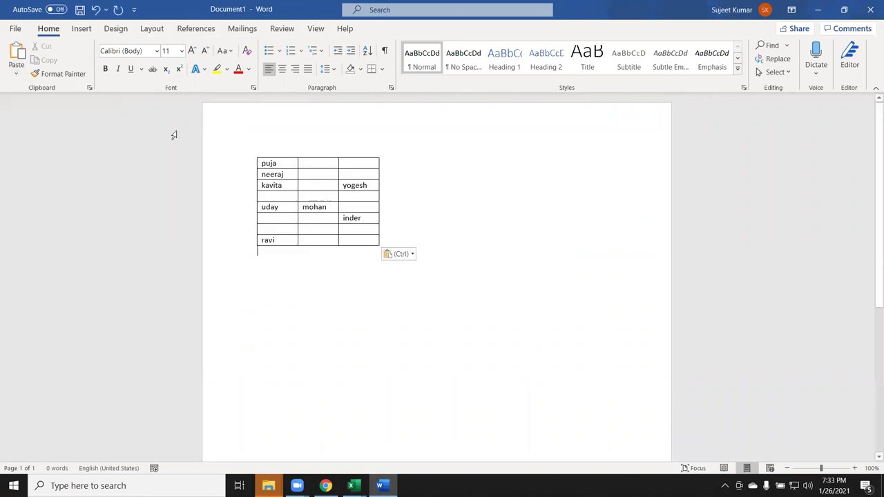
# - Convert the whole pasted table to UPPERCASE and minimize Word
pyautogui.moveTo(369, 240); pyautogui.dragTo(187, 101)
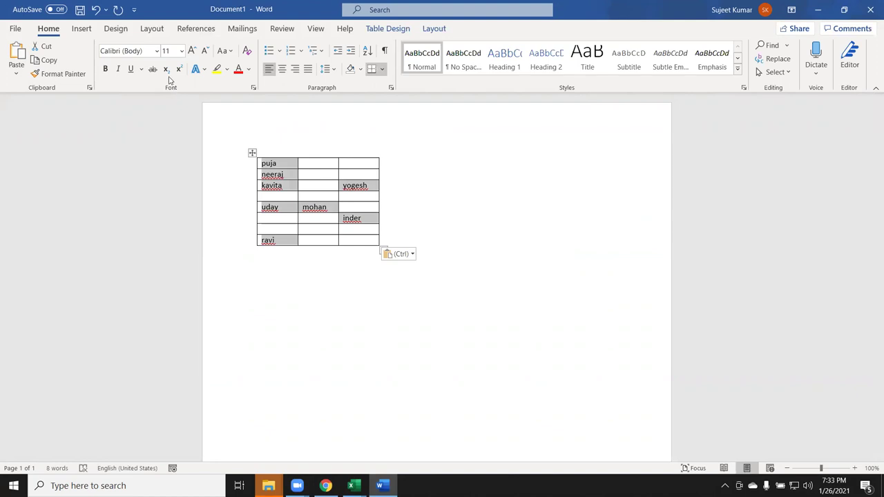
pyautogui.press('ctrl')
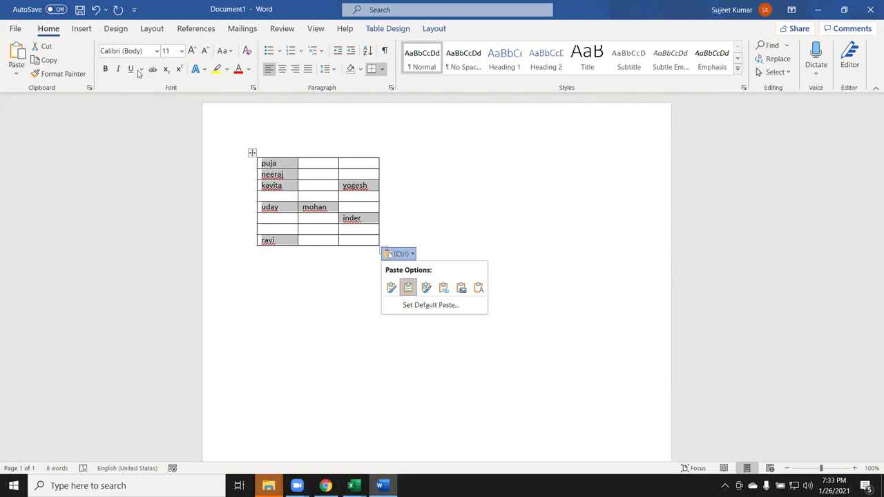
pyautogui.click(142, 70)
pyautogui.click(142, 70)
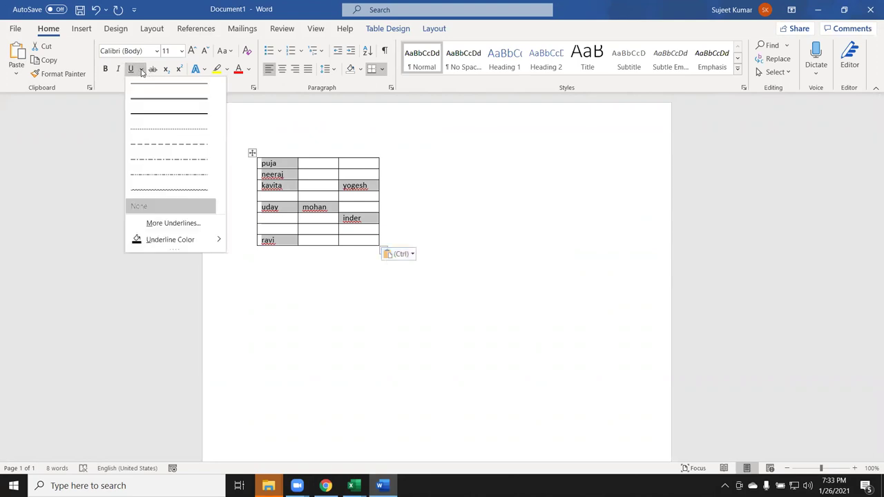
pyautogui.click(142, 70)
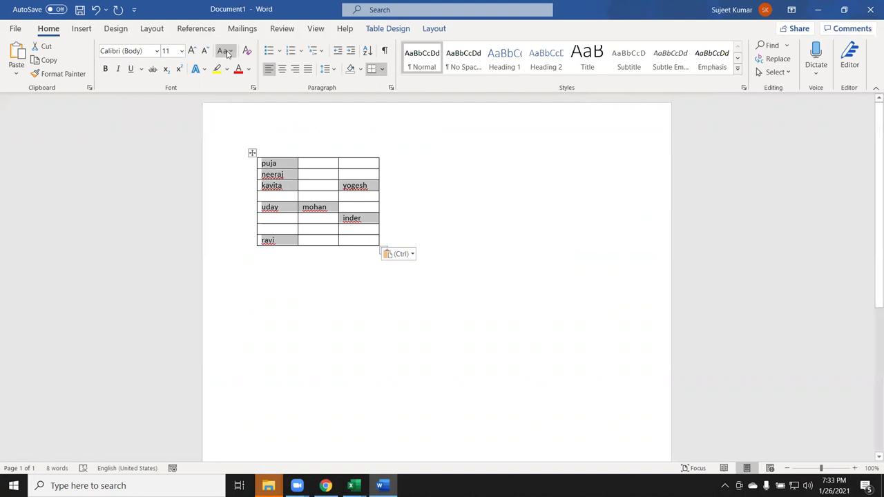
pyautogui.click(230, 51)
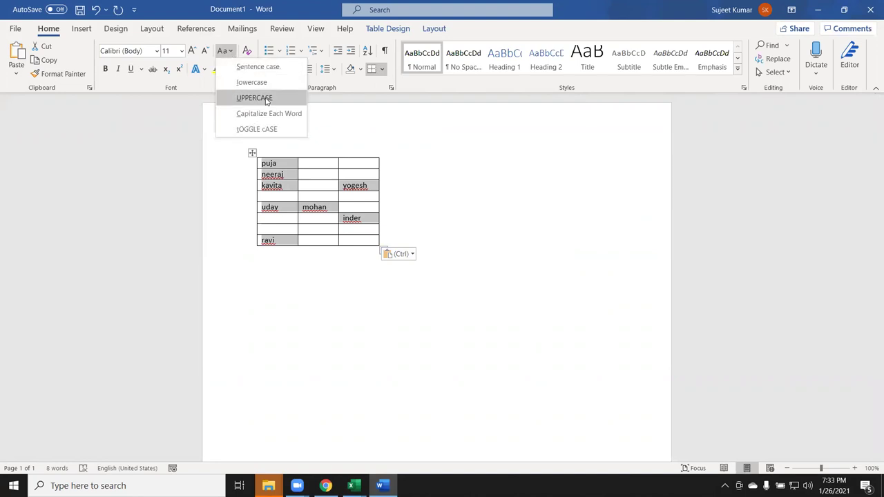
pyautogui.click(265, 96)
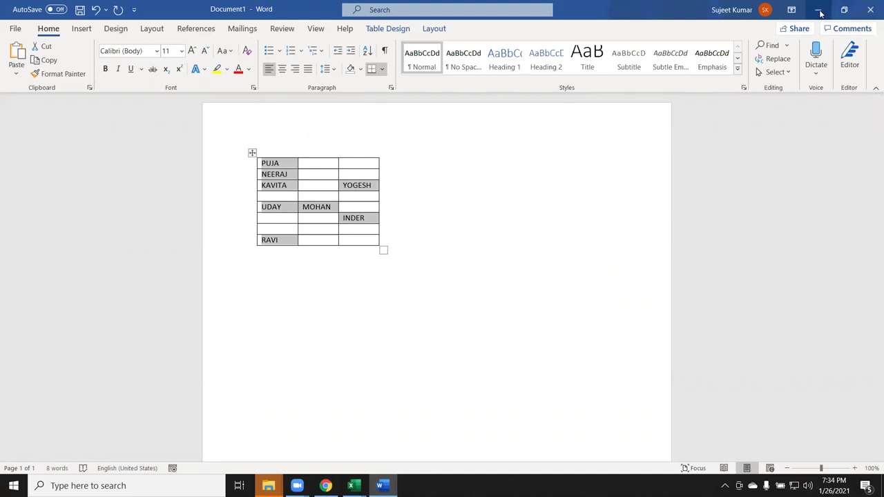
pyautogui.click(819, 13)
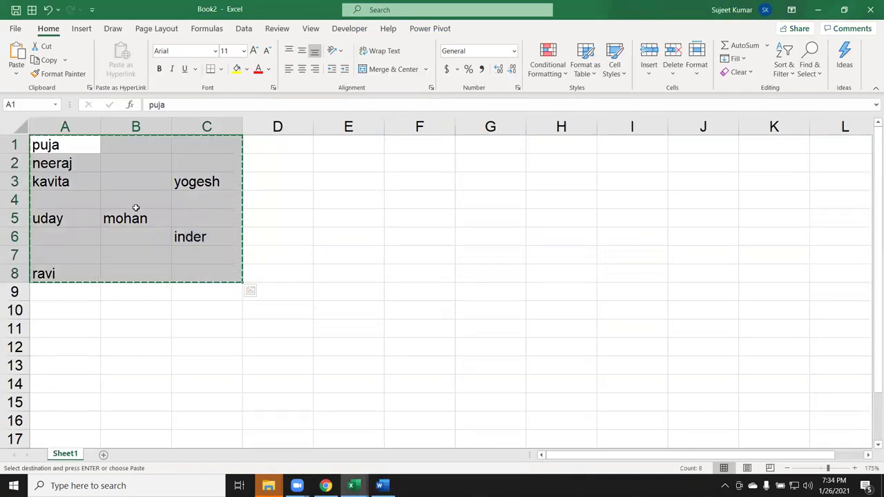
# - Cancel the copy marking and insert a blank column at column B
pyautogui.press('Escape')
pyautogui.click(121, 173)
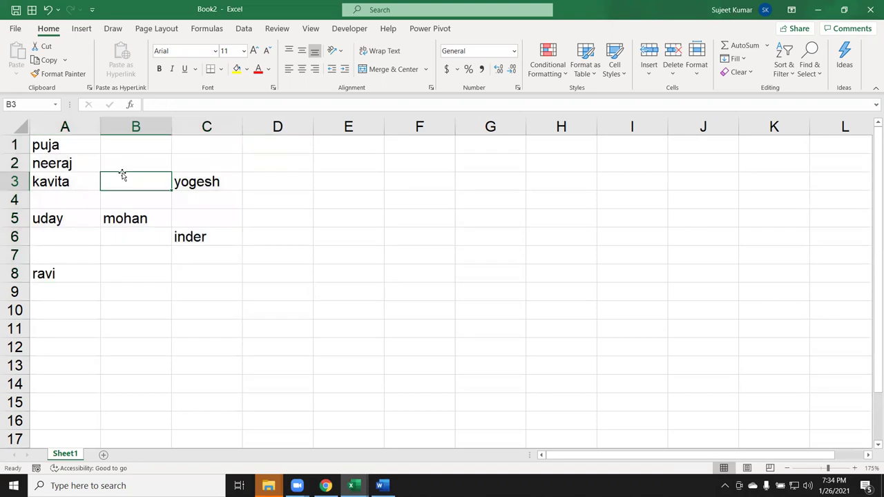
pyautogui.click(135, 216)
pyautogui.click(128, 251)
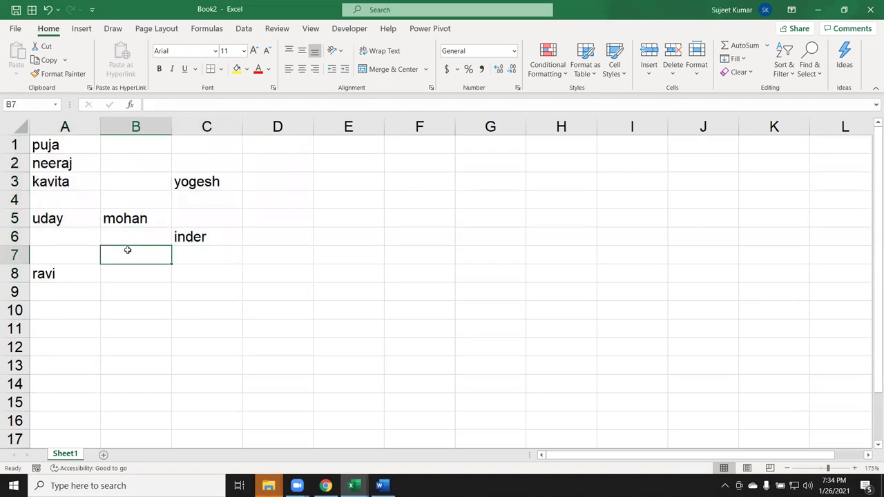
pyautogui.click(121, 129)
pyautogui.hotkey('ctrl', 'shift', '+')
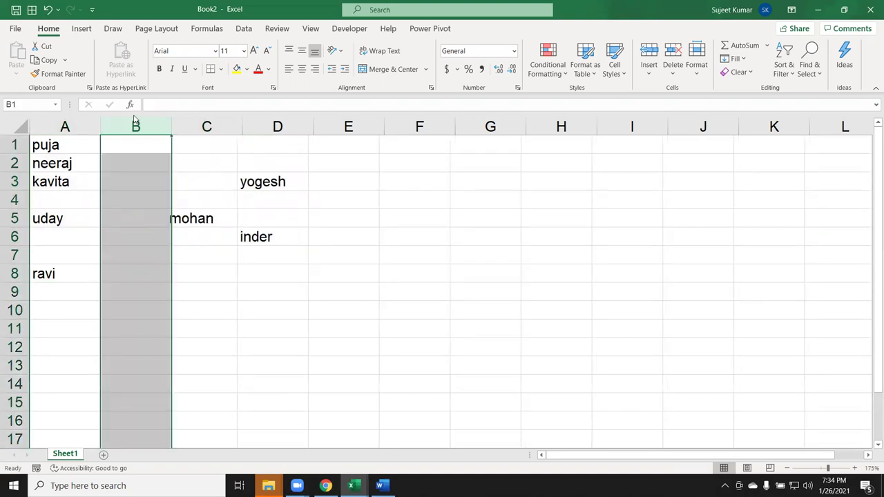
# - Enter =UPPER(A1) in B1 and fill it down to B8
pyautogui.click(136, 145)
pyautogui.write('=up')
pyautogui.press('Tab')
pyautogui.press('Left')
pyautogui.press('Return')
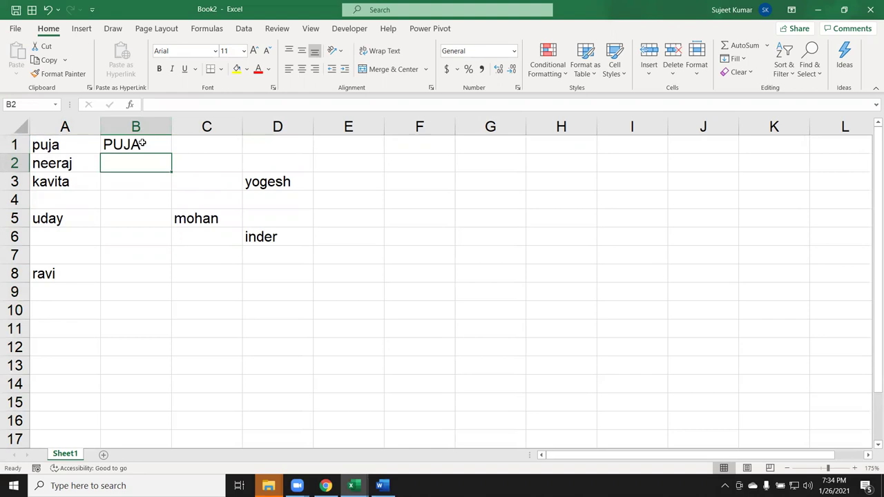
pyautogui.click(142, 144)
pyautogui.moveTo(169, 152); pyautogui.dragTo(157, 276)
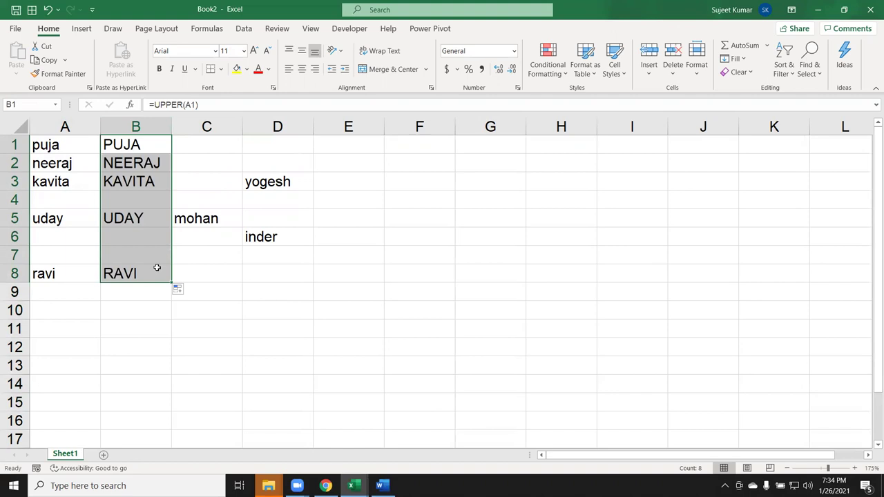
# - Clear and delete B1:B8 shifting cells left, then show the Developer tab
pyautogui.press('Delete')
pyautogui.hotkey('ctrl', '-')
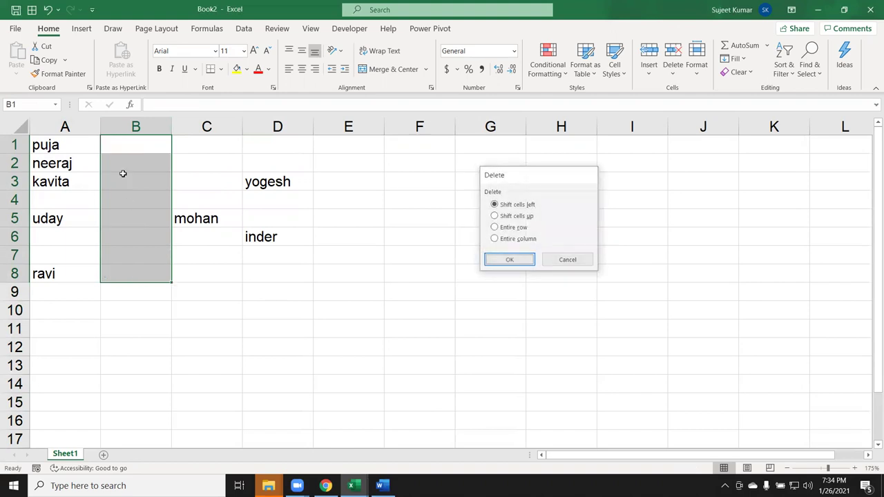
pyautogui.press('Return')
pyautogui.click(259, 195)
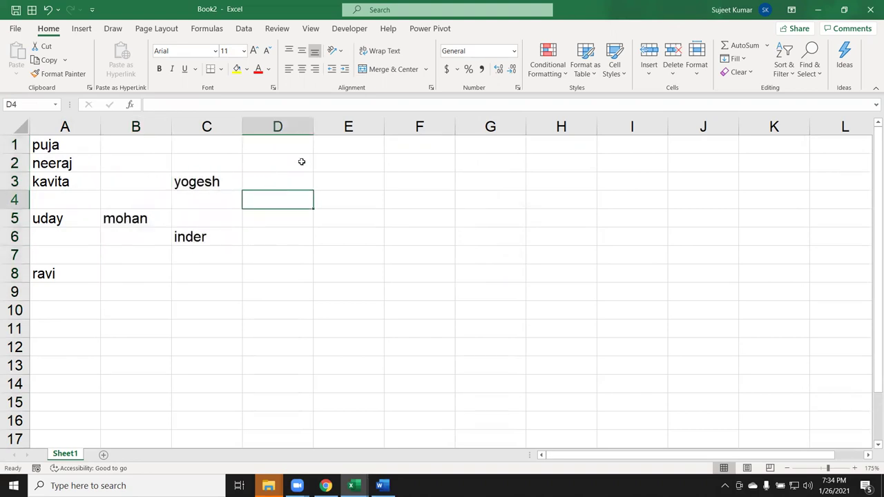
pyautogui.click(350, 30)
# - Open the Visual Basic editor and delete all the old code in Module2
pyautogui.click(15, 66)
pyautogui.moveTo(175, 161); pyautogui.dragTo(120, 65)
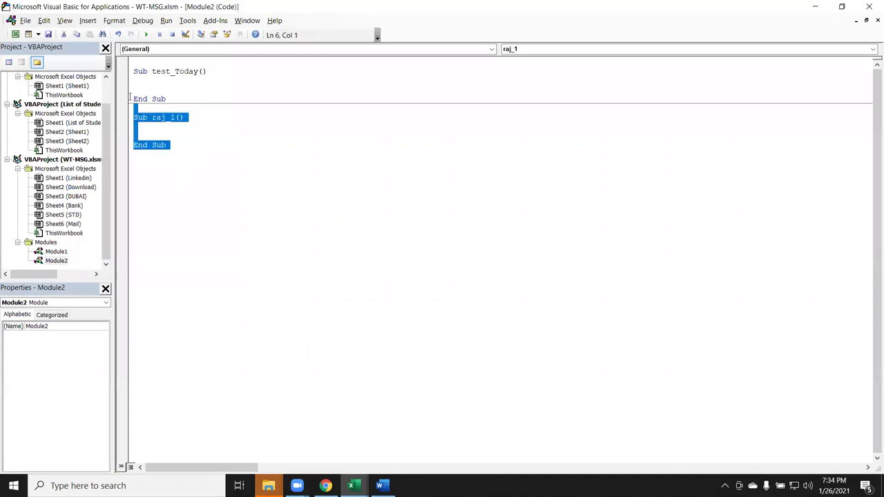
pyautogui.press('Delete')
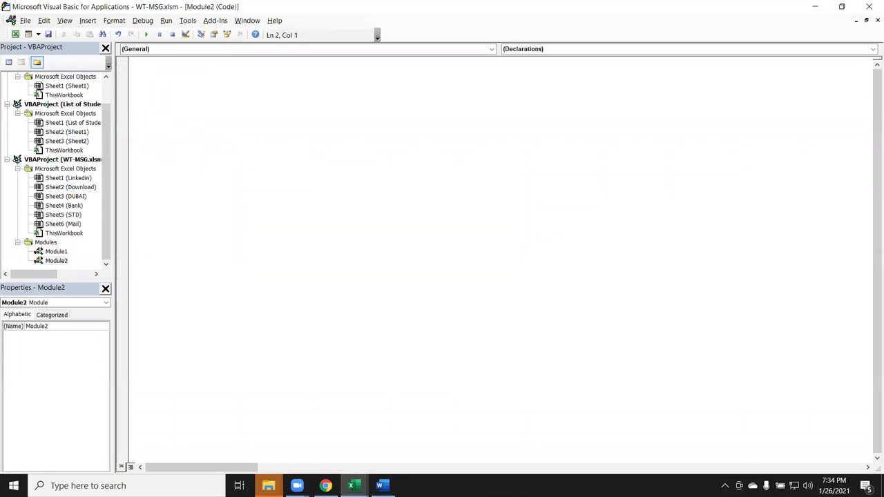
pyautogui.hotkey('alt', 'F11')
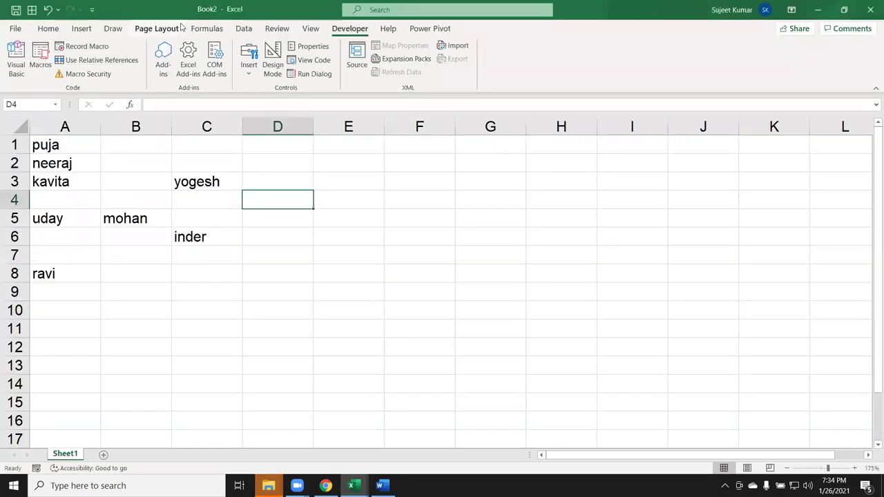
pyautogui.hotkey('alt', 'F11')
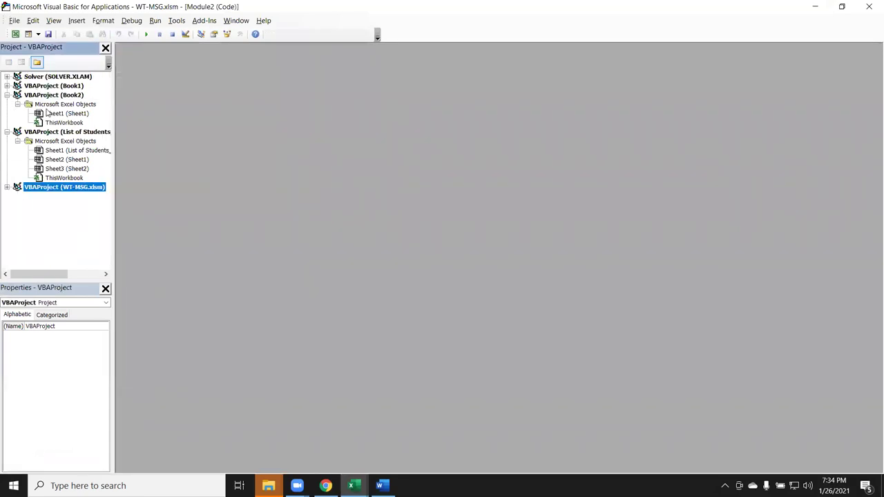
# - Insert a new module in Book2 containing an empty Sub CCase() macro
pyautogui.click(49, 114)
pyautogui.click(77, 20)
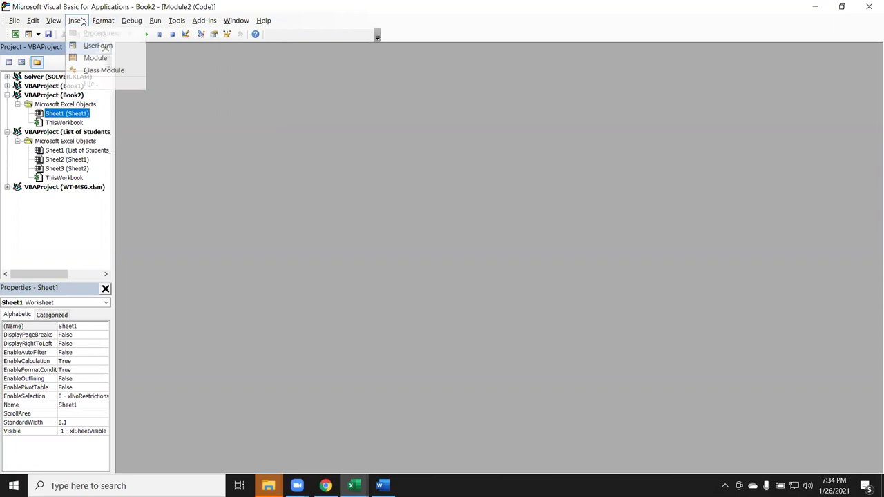
pyautogui.click(104, 58)
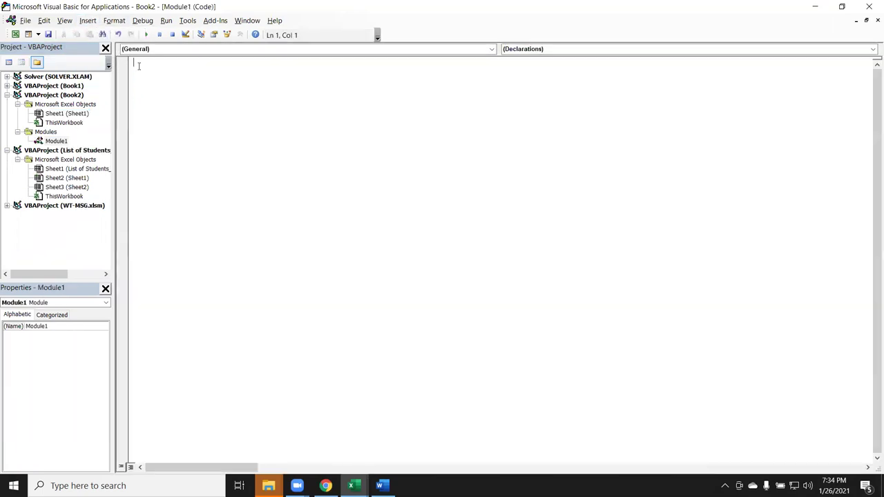
pyautogui.write('s')
pyautogui.write('Case()')
pyautogui.press('Return')
pyautogui.press('Return')
pyautogui.press('Return')
pyautogui.press('Return')
pyautogui.press('Up')
pyautogui.press('Up')
pyautogui.hotkey('alt', 'F11')
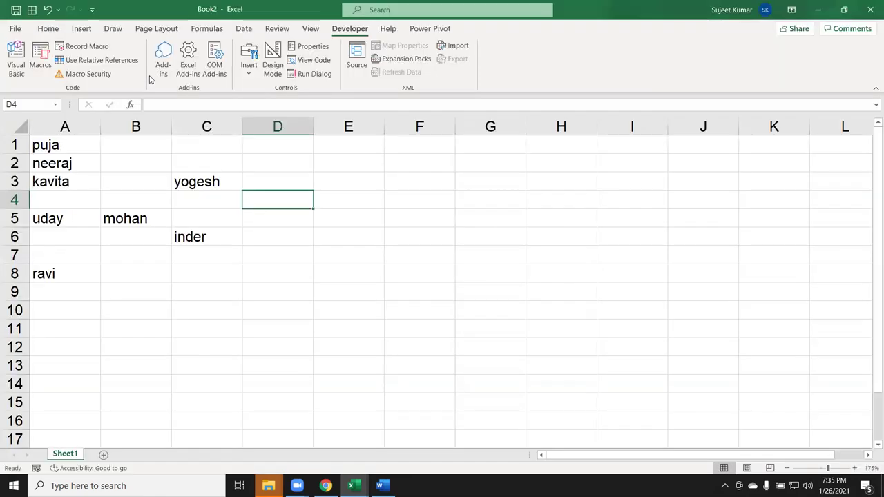
pyautogui.moveTo(71, 142)
pyautogui.mouseDown()
pyautogui.moveTo(173, 197)
pyautogui.moveTo(204, 247)
pyautogui.mouseUp()
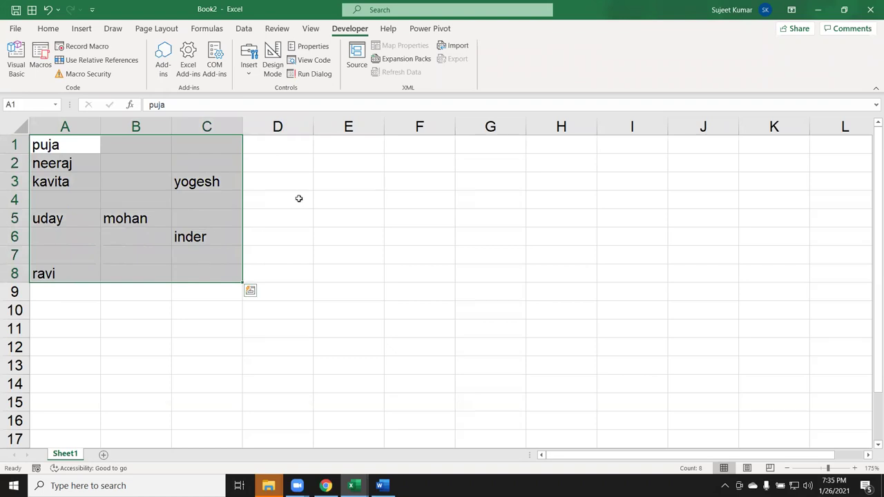
# - Select E3:F8, C4, A1:C8 and B3 in turn as example selections
pyautogui.moveTo(316, 181); pyautogui.dragTo(445, 270)
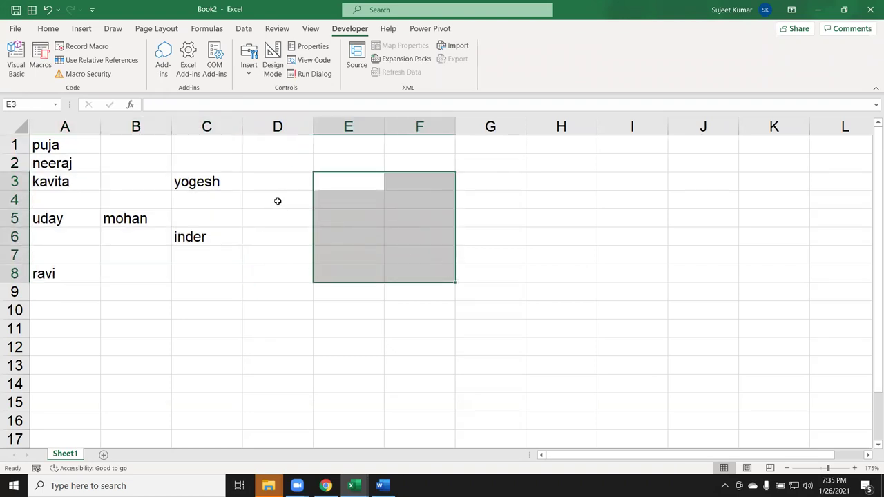
pyautogui.click(234, 200)
pyautogui.moveTo(49, 144); pyautogui.dragTo(197, 269)
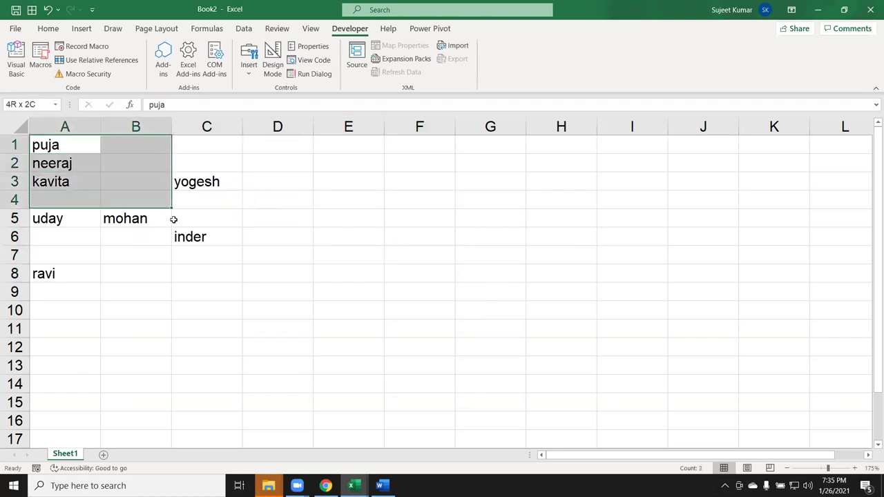
pyautogui.click(113, 188)
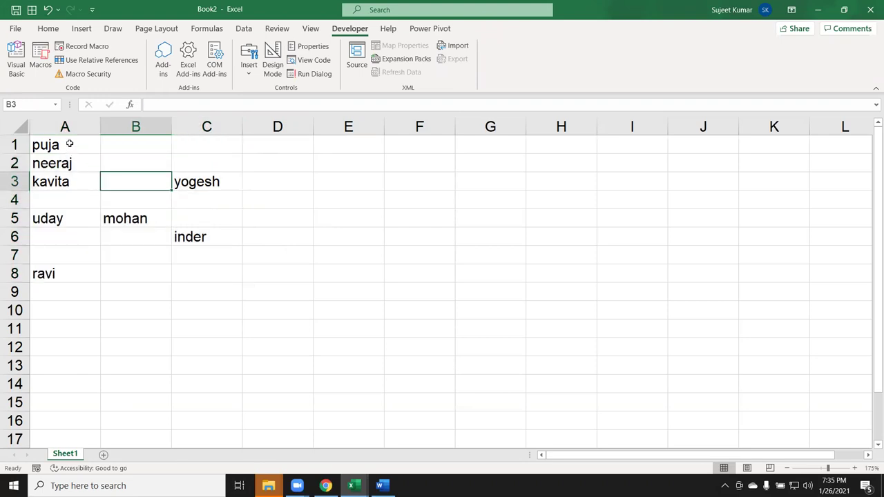
pyautogui.hotkey('alt', 'F11')
# - Write Dim r As Range and a For Each r In Selection … Next r loop in CCase
pyautogui.write('dim  Range')
pyautogui.press('Return')
pyautogui.press('Return')
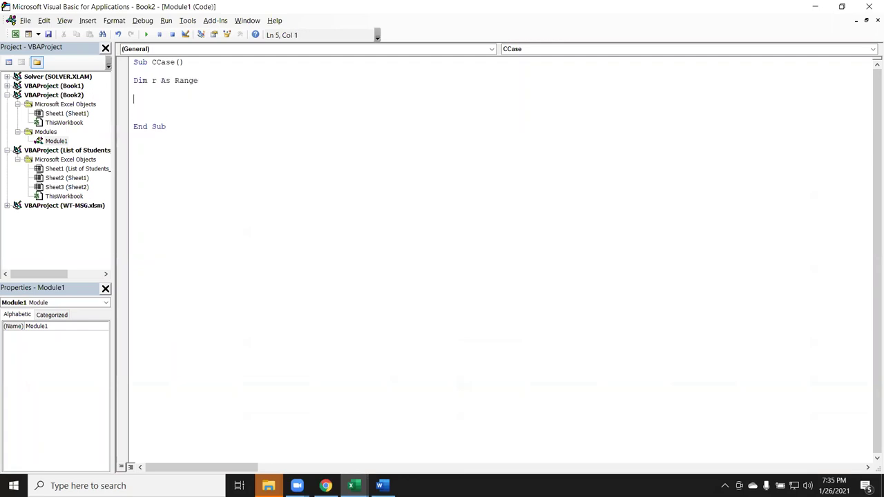
pyautogui.write('fo')
pyautogui.write(' ach r inelection')
pyautogui.press('Return')
pyautogui.press('Return')
pyautogui.press('Return')
pyautogui.write('next r')
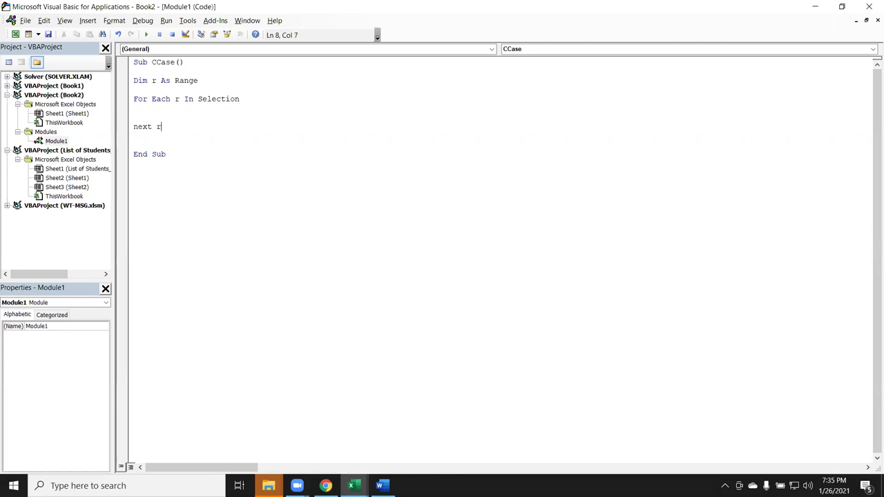
pyautogui.press('Home')
pyautogui.press('Return')
pyautogui.press('Up')
# - Select A1:C8 in the sheet, then add r.Value = UCase(r.Value) inside the loop
pyautogui.hotkey('alt', 'F11')
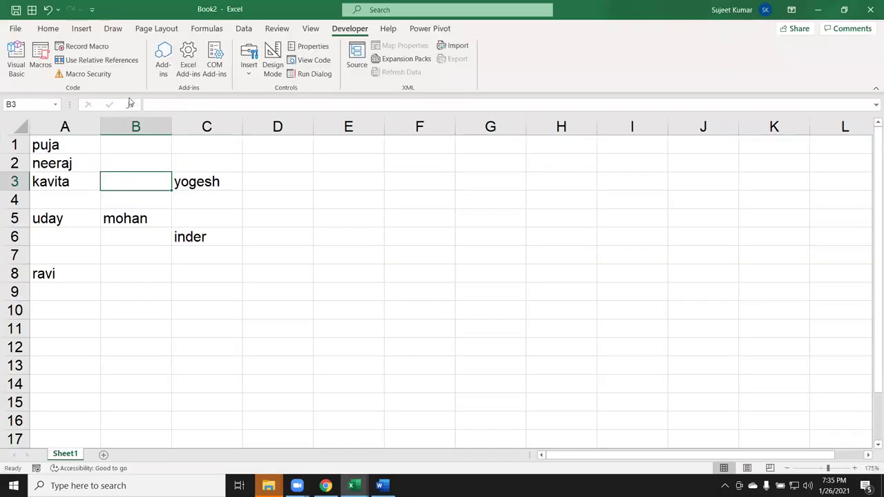
pyautogui.moveTo(53, 144); pyautogui.dragTo(197, 267)
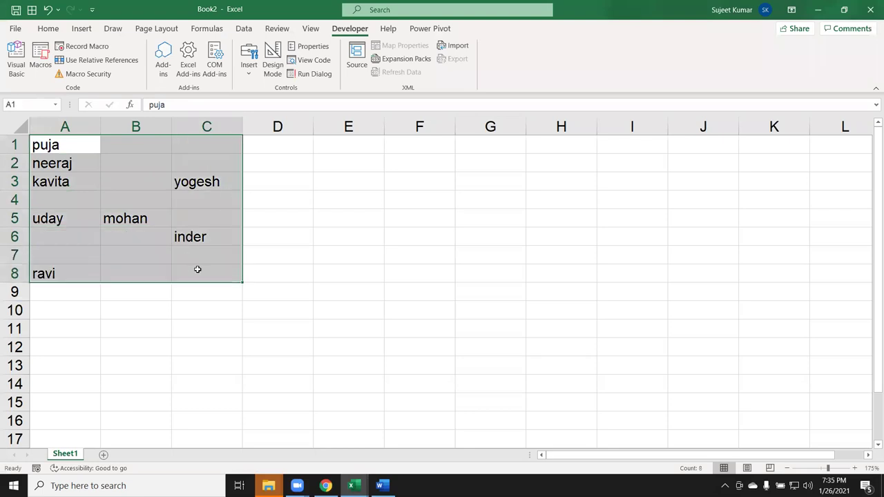
pyautogui.hotkey('alt', 'F11')
pyautogui.doubleClick(176, 100)
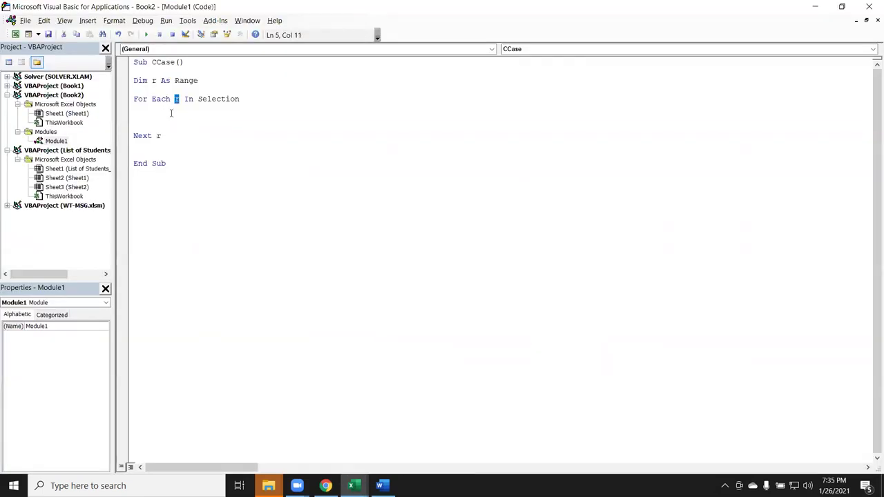
pyautogui.click(167, 115)
pyautogui.write('.v')
pyautogui.write('ucase')
pyautogui.write('(r.valu')
pyautogui.press('Tab')
pyautogui.write(')')
pyautogui.press('Return')
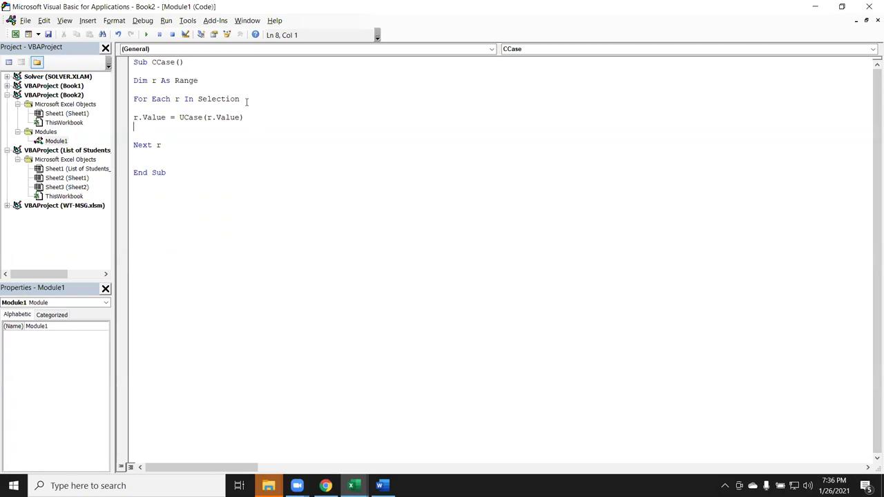
pyautogui.hotkey('alt', 'F11')
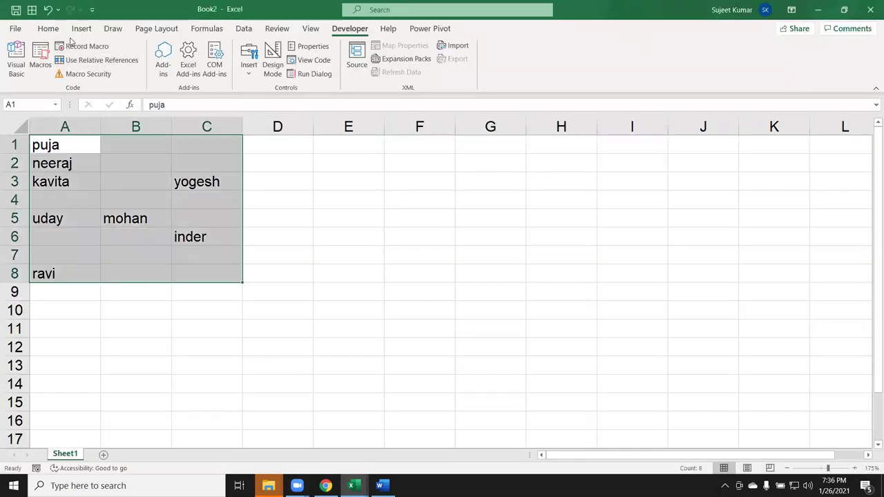
# - Run the CCase macro from the Developer Macros list to uppercase the names in A1:C8
pyautogui.click(48, 28)
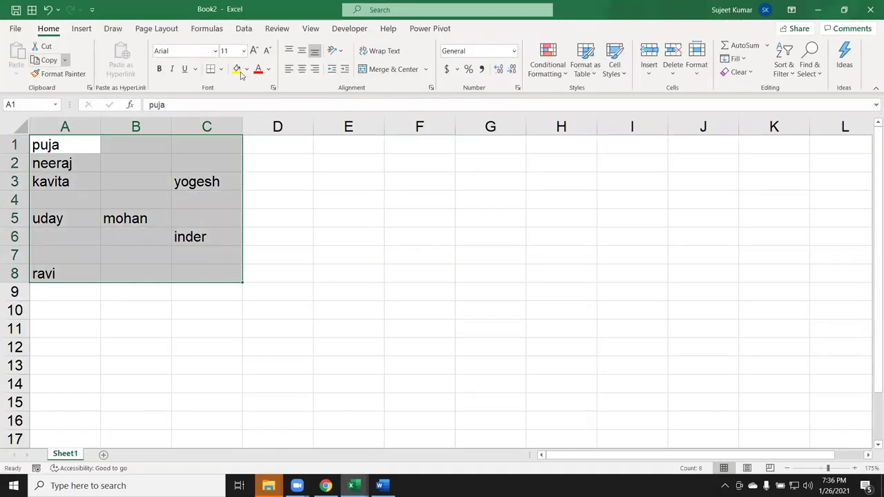
pyautogui.click(342, 31)
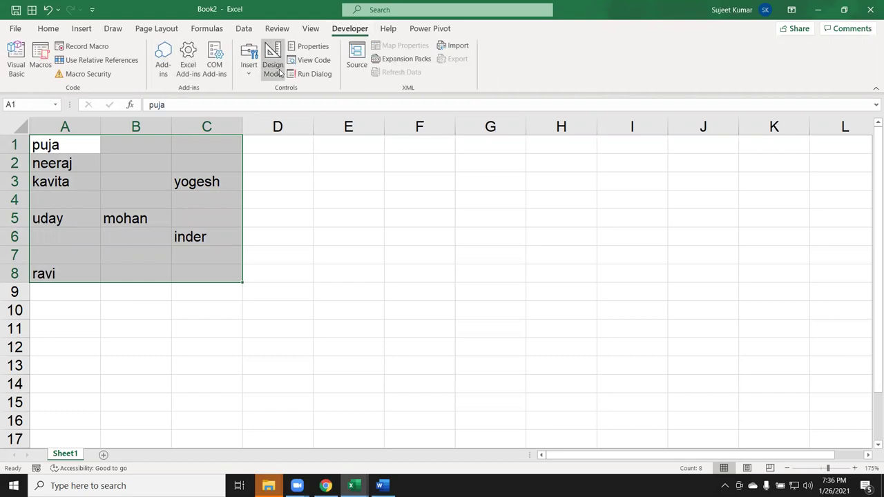
pyautogui.click(40, 62)
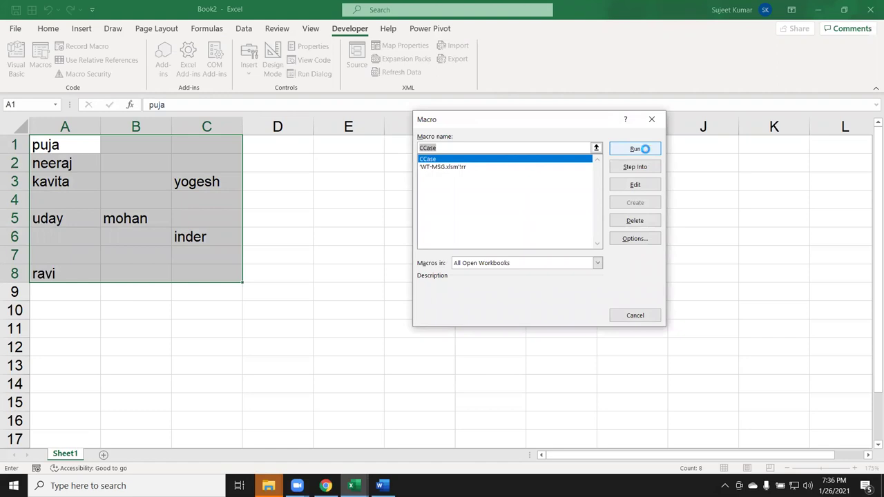
pyautogui.click(641, 148)
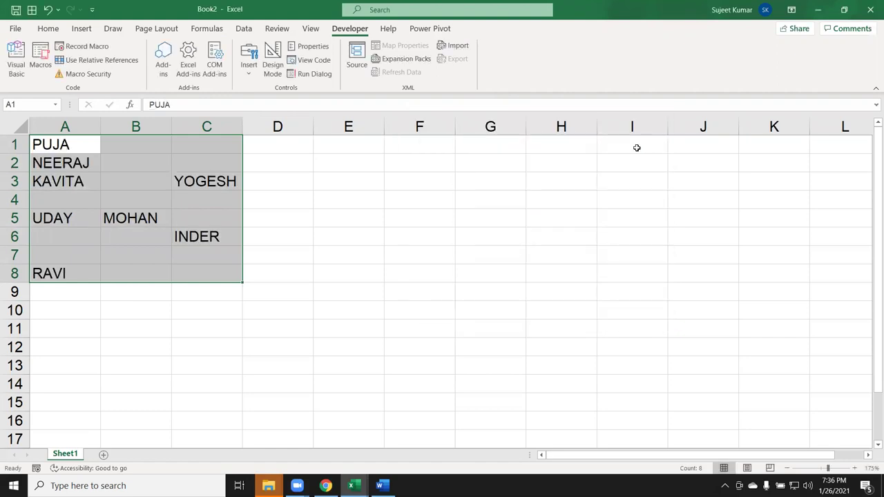
pyautogui.hotkey('alt', 'F11')
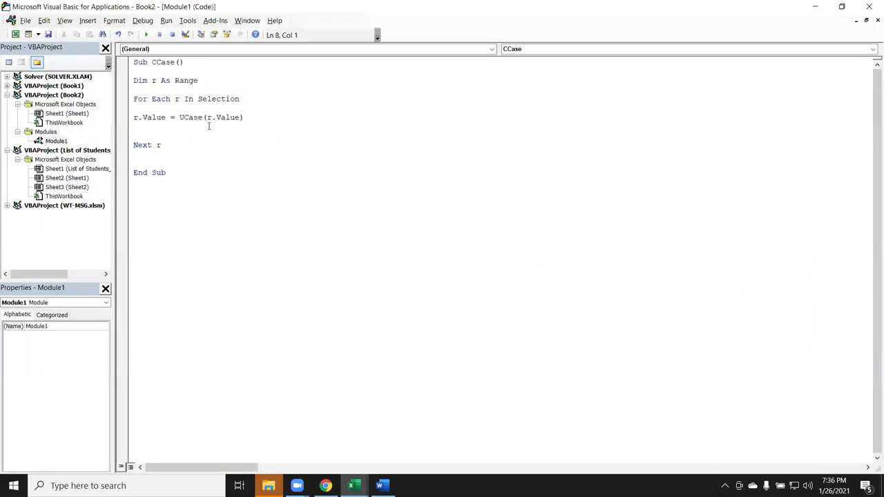
# - Change UCase to LCase and run the macro to lowercase the names
pyautogui.doubleClick(196, 123)
pyautogui.click(216, 123)
pyautogui.moveTo(174, 118); pyautogui.dragTo(252, 119)
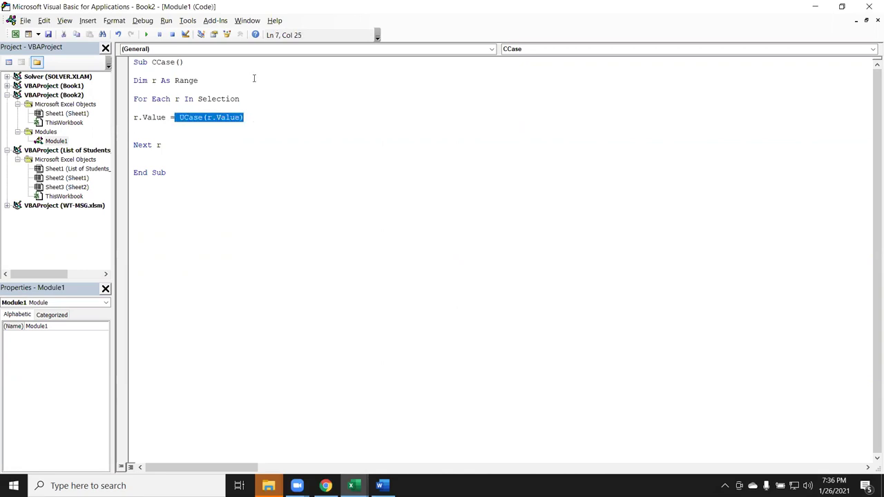
pyautogui.click(184, 119)
pyautogui.press('BackSpace')
pyautogui.write('L')
pyautogui.click(202, 152)
pyautogui.click(183, 135)
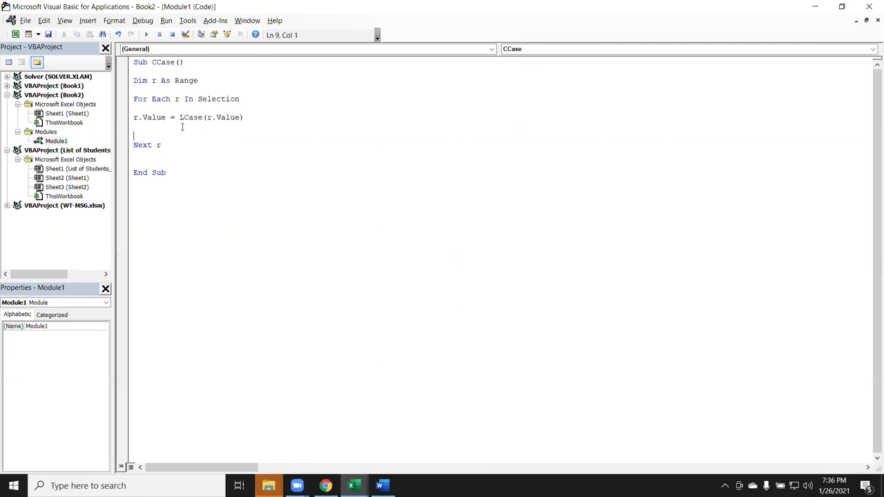
pyautogui.click(145, 35)
pyautogui.click(147, 38)
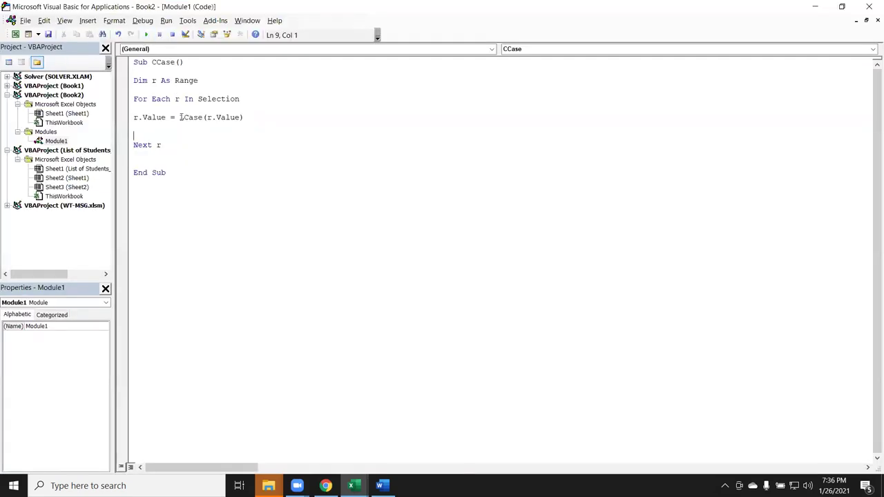
# - Change LCase back to UCase in the assignment line
pyautogui.click(180, 118)
pyautogui.press('Delete')
pyautogui.write('U')
pyautogui.click(260, 178)
# - Highlight the keywords Each, Range, r and In in the macro code, then return to Excel
pyautogui.doubleClick(156, 81)
pyautogui.doubleClick(156, 101)
pyautogui.doubleClick(140, 81)
pyautogui.doubleClick(188, 81)
pyautogui.click(189, 81)
pyautogui.doubleClick(163, 99)
pyautogui.doubleClick(177, 100)
pyautogui.doubleClick(191, 99)
pyautogui.doubleClick(190, 99)
pyautogui.hotkey('alt', 'F11')
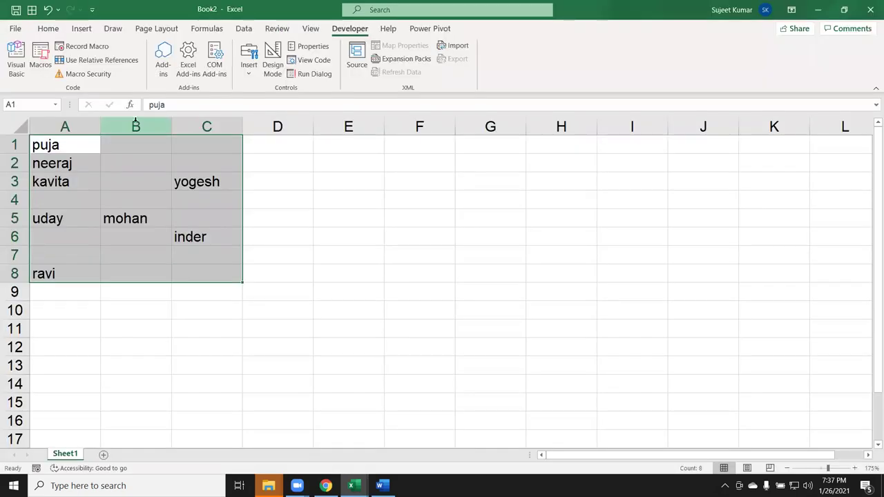
pyautogui.press('Tab')
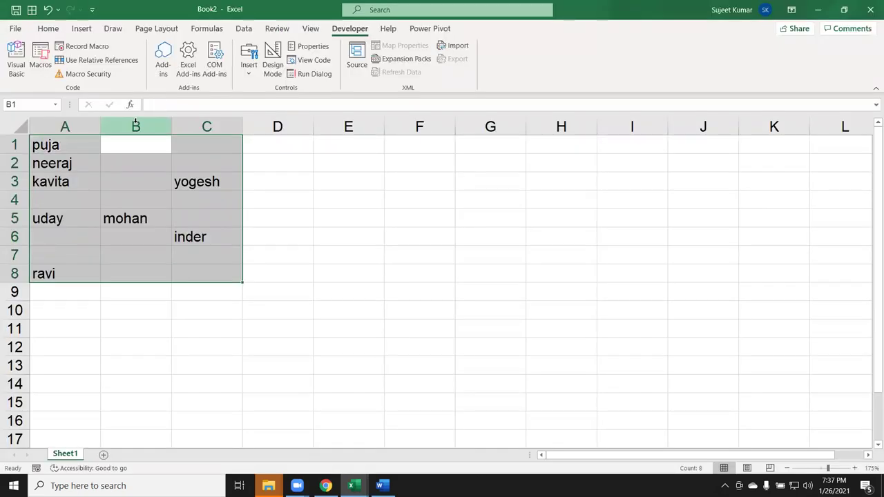
pyautogui.press('Tab')
pyautogui.press('Tab')
pyautogui.press('Tab')
pyautogui.press('Tab')
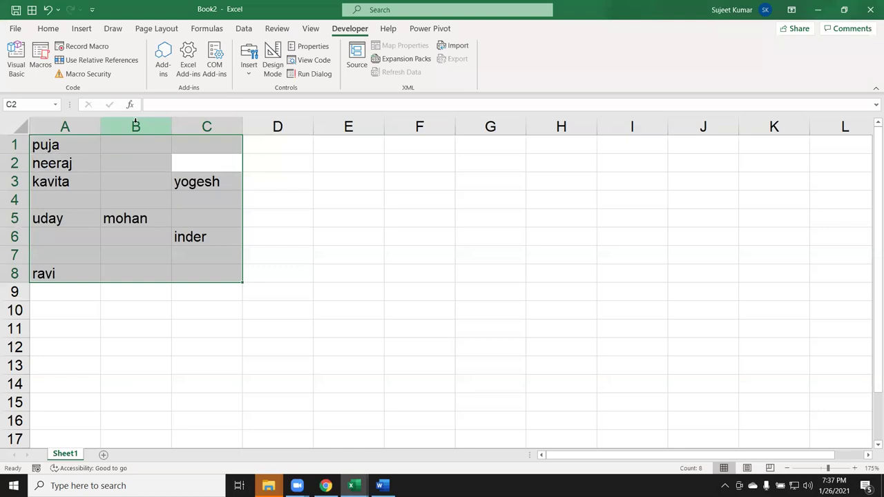
pyautogui.press('Tab')
pyautogui.click(345, 166)
pyautogui.hotkey('ctrl', 'Home')
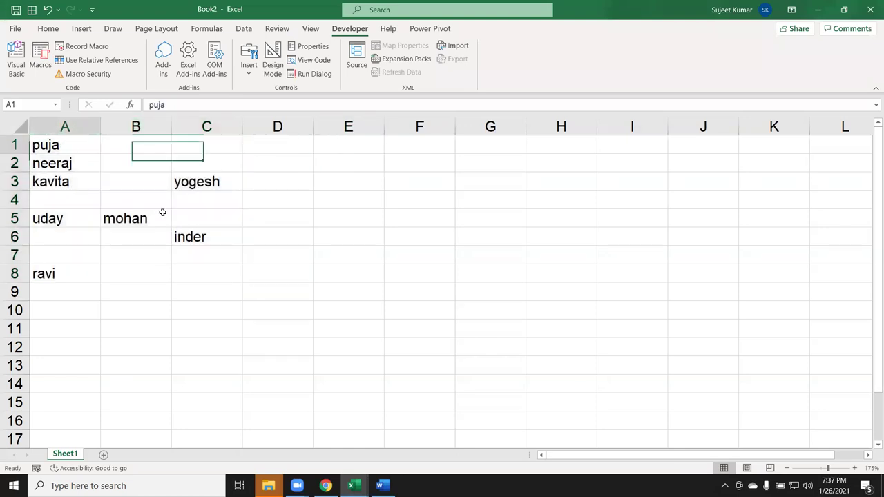
pyautogui.moveTo(162, 212); pyautogui.dragTo(211, 266)
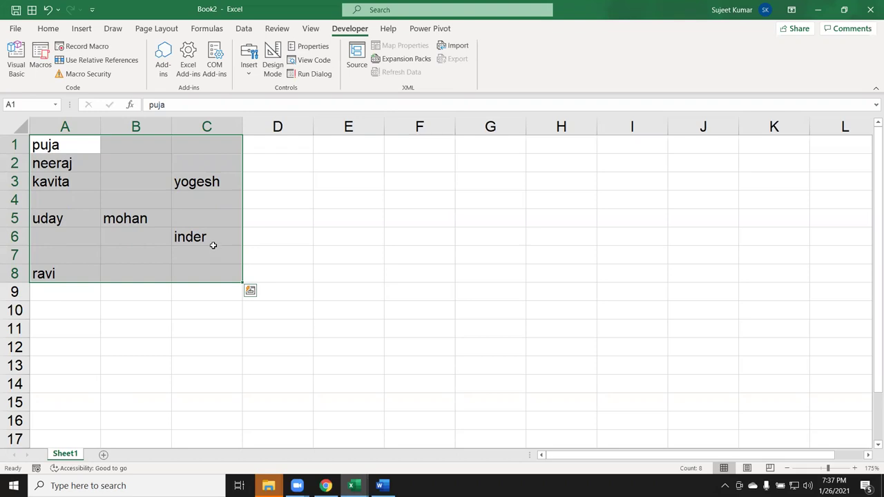
pyautogui.press('Tab')
pyautogui.press('Tab')
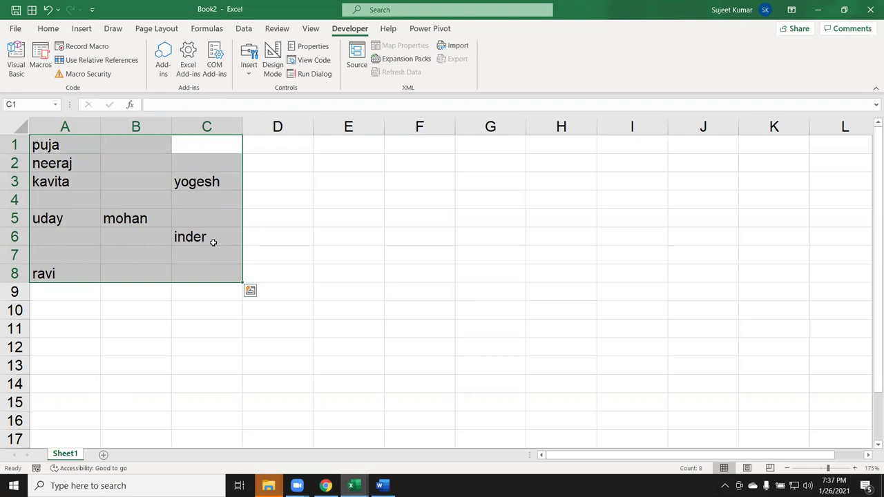
pyautogui.press('Tab')
pyautogui.press('Tab')
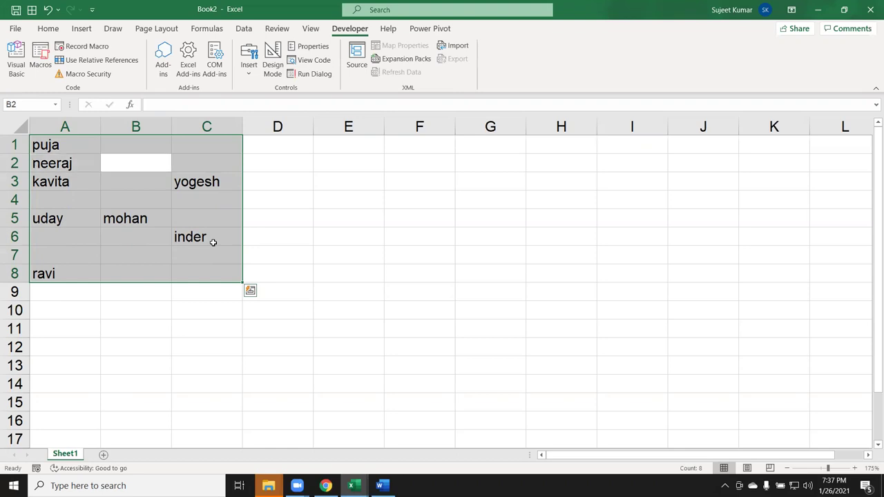
pyautogui.press('Tab')
pyautogui.press('Tab')
pyautogui.press('Tab')
pyautogui.press('Tab')
pyautogui.press('Tab')
pyautogui.press('Tab')
pyautogui.press('Tab')
pyautogui.press('Tab')
pyautogui.press('Tab')
pyautogui.press('Tab')
pyautogui.press('Tab')
pyautogui.press('Tab')
pyautogui.press('Tab')
pyautogui.press('Tab')
pyautogui.press('Tab')
pyautogui.press('Tab')
pyautogui.press('Tab')
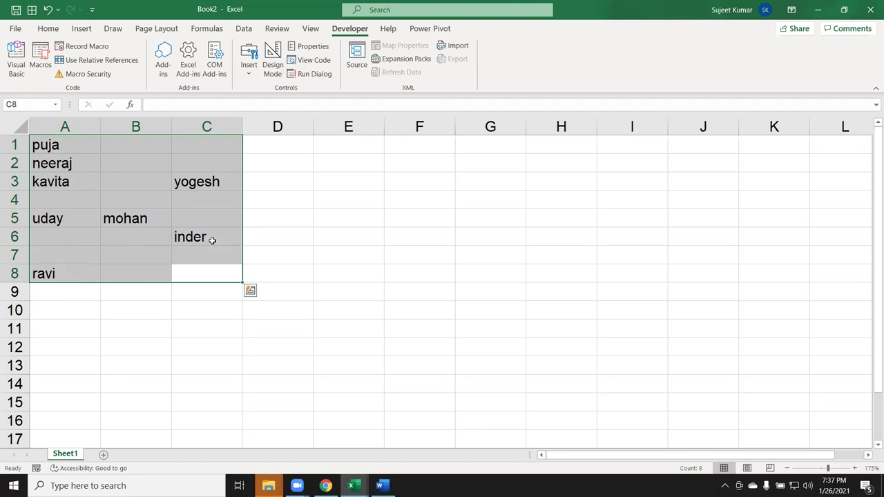
pyautogui.press('Tab')
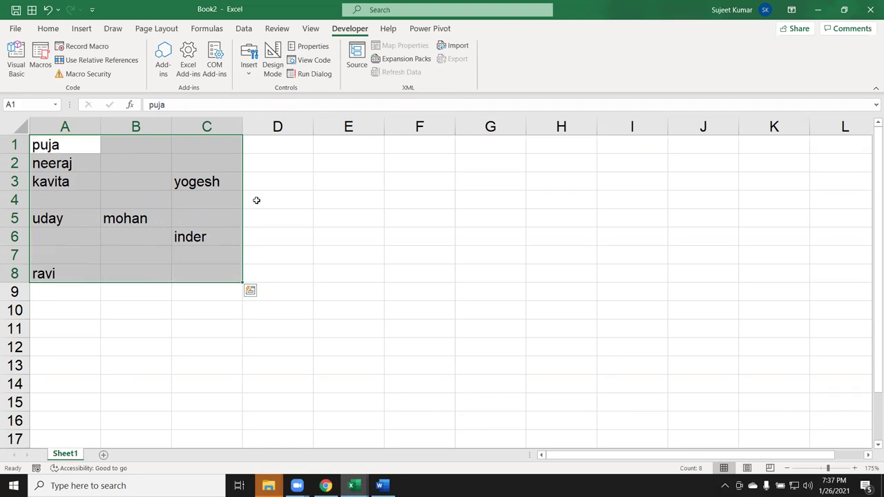
pyautogui.click(251, 199)
pyautogui.hotkey('alt', 'F11')
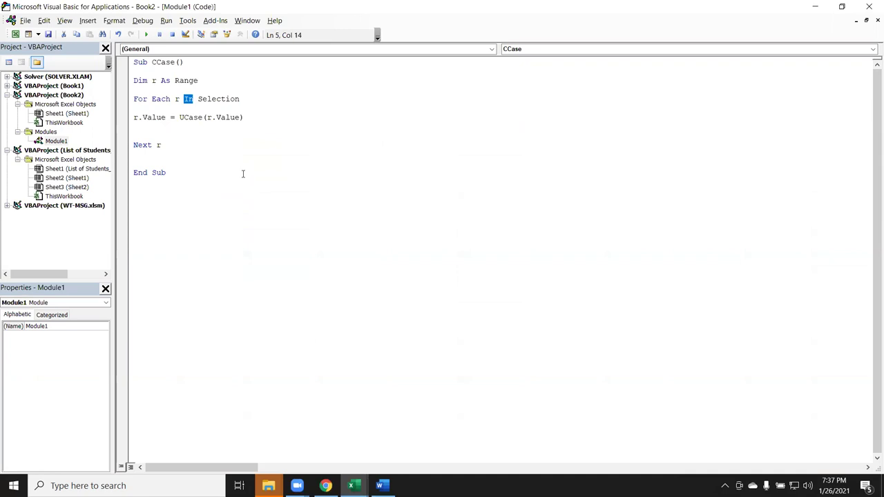
pyautogui.hotkey('alt', 'F11')
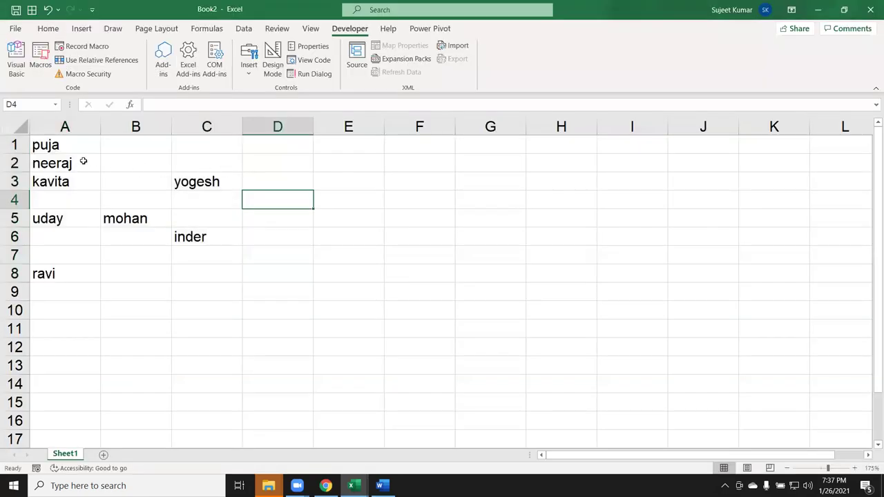
pyautogui.moveTo(59, 147); pyautogui.dragTo(197, 274)
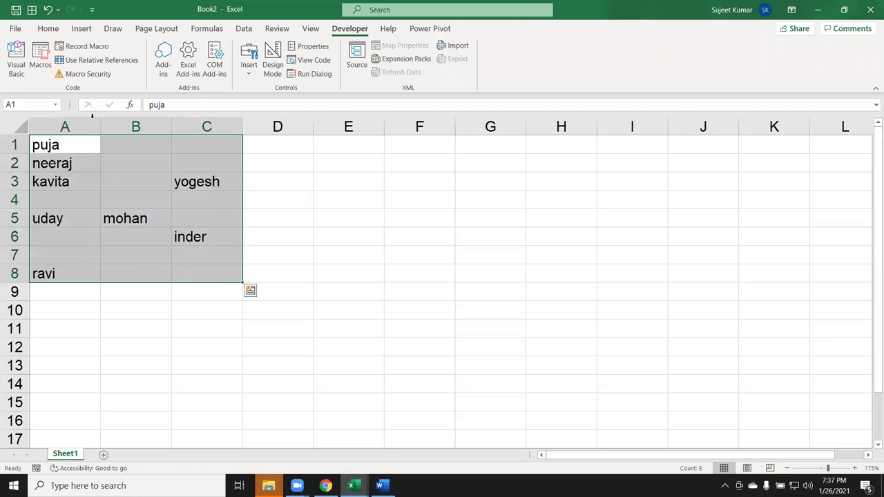
pyautogui.click(48, 30)
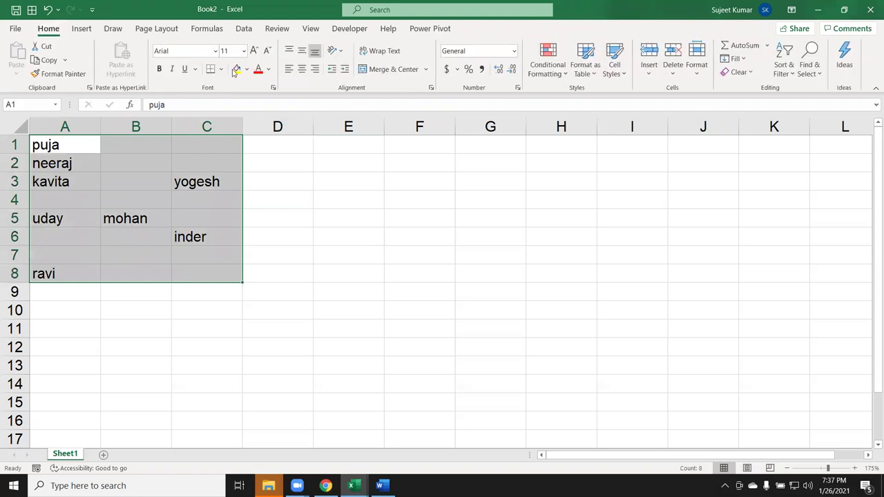
pyautogui.click(235, 69)
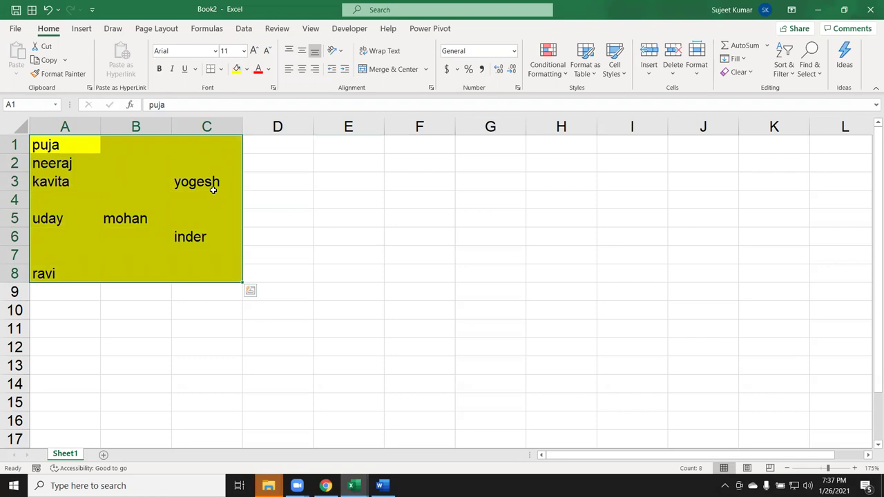
pyautogui.hotkey('ctrl', 'z')
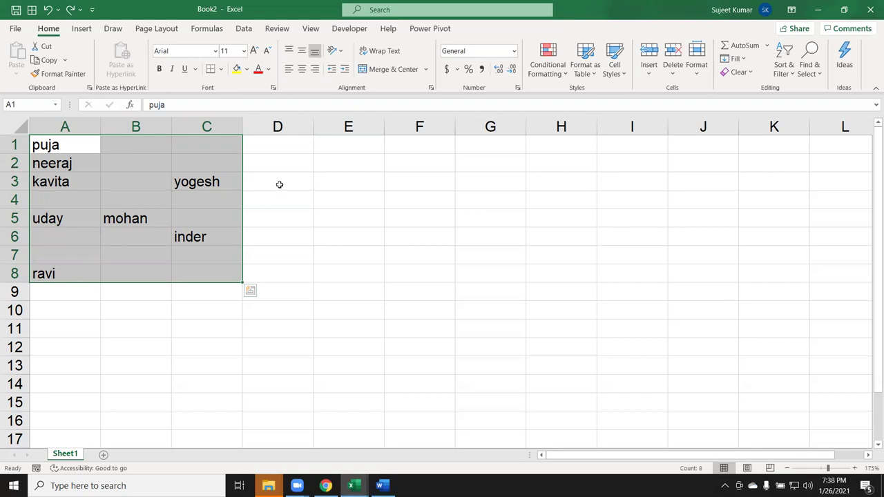
pyautogui.press('Escape')
# - Add Sheet2, Sheet3, Sheet4 and Sheet5 with the New Sheet (+) button
pyautogui.click(105, 455)
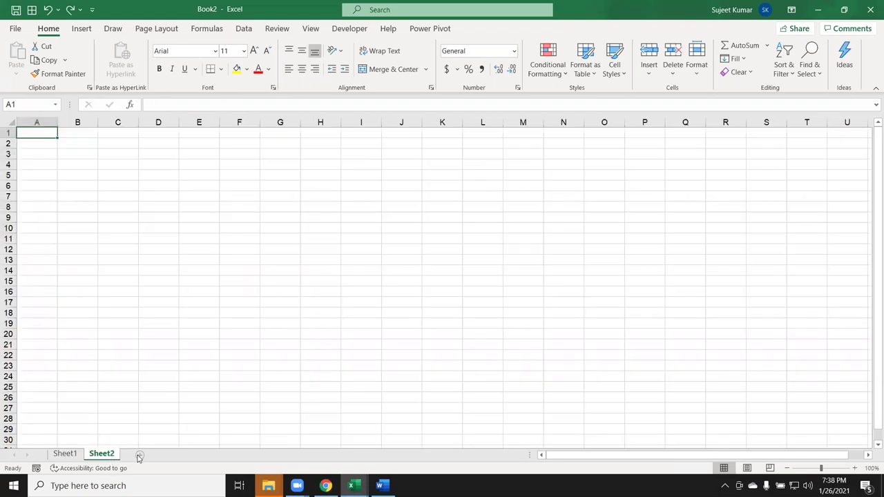
pyautogui.click(172, 455)
pyautogui.click(211, 456)
pyautogui.click(212, 456)
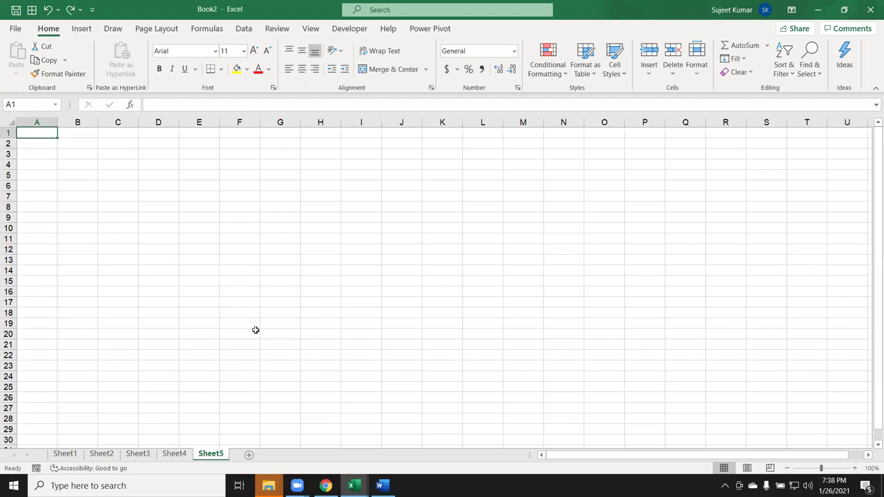
# - Start a new CName macro below the existing one and declare w As Worksheet
pyautogui.hotkey('alt', 'F11')
pyautogui.click(141, 211)
pyautogui.write('sub ')
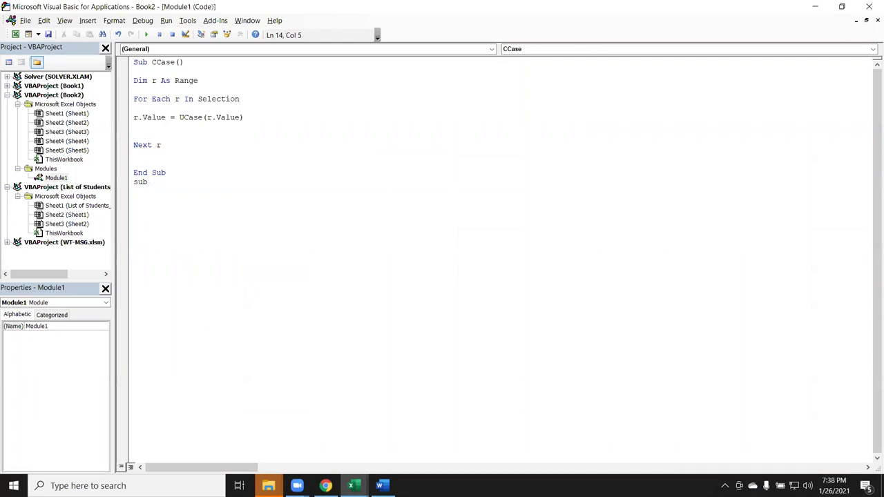
pyautogui.write('CName()')
pyautogui.press('Return')
pyautogui.click(134, 200)
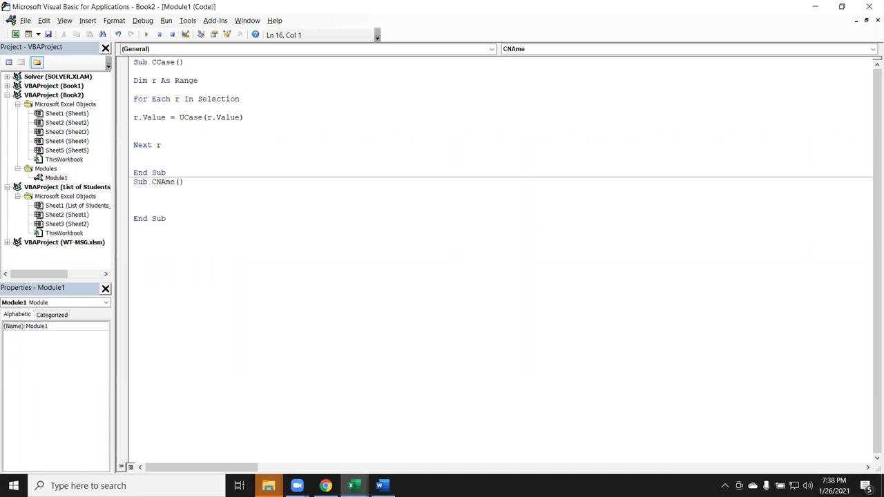
pyautogui.write('dim w as w')
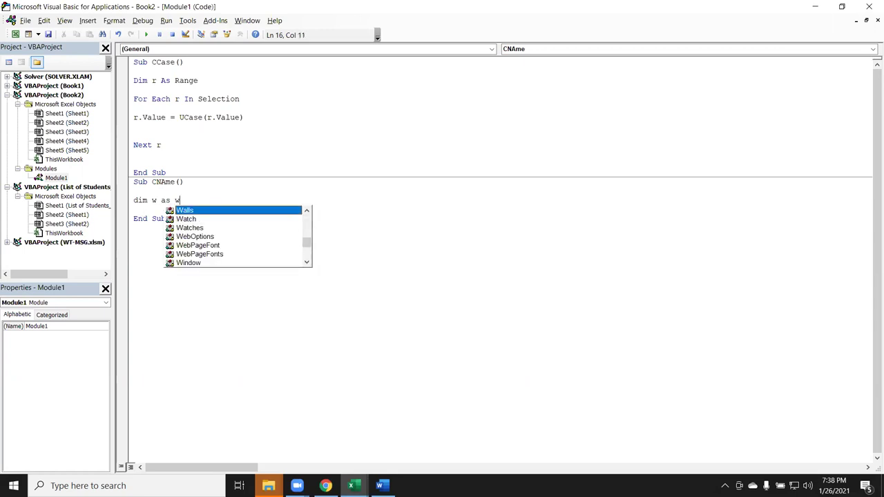
pyautogui.write('ork')
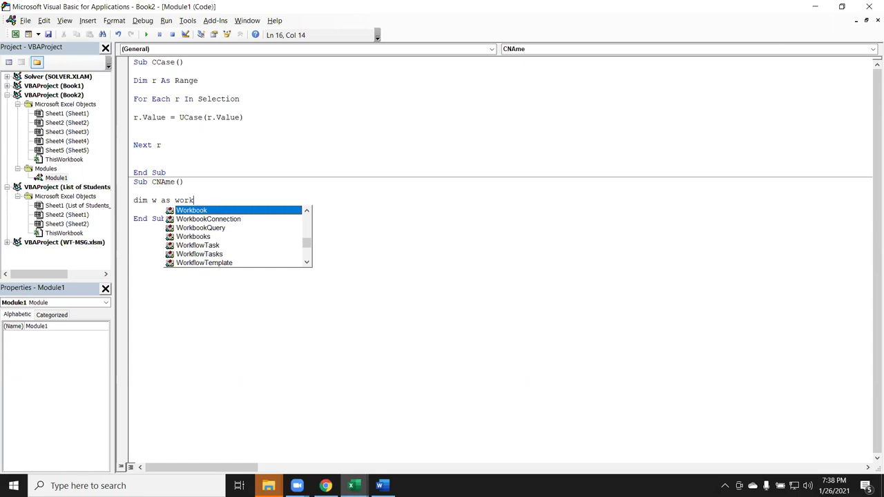
pyautogui.write('s')
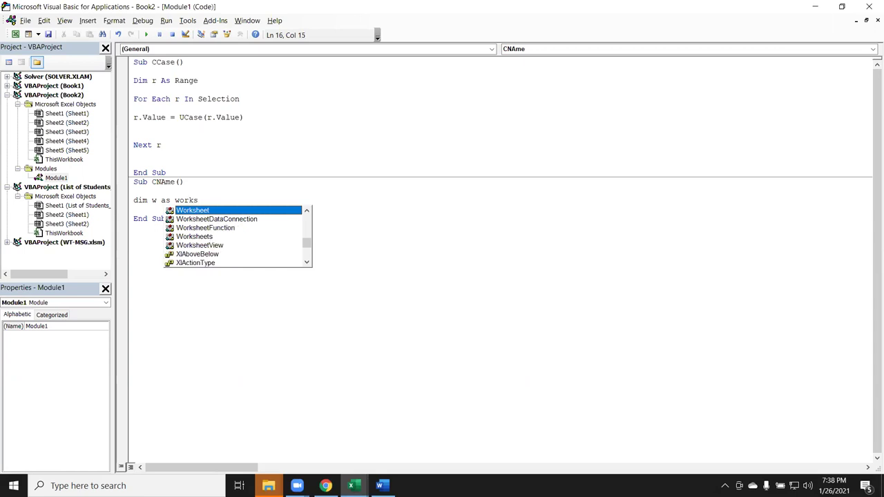
pyautogui.press('Tab')
pyautogui.press('Return')
pyautogui.press('Return')
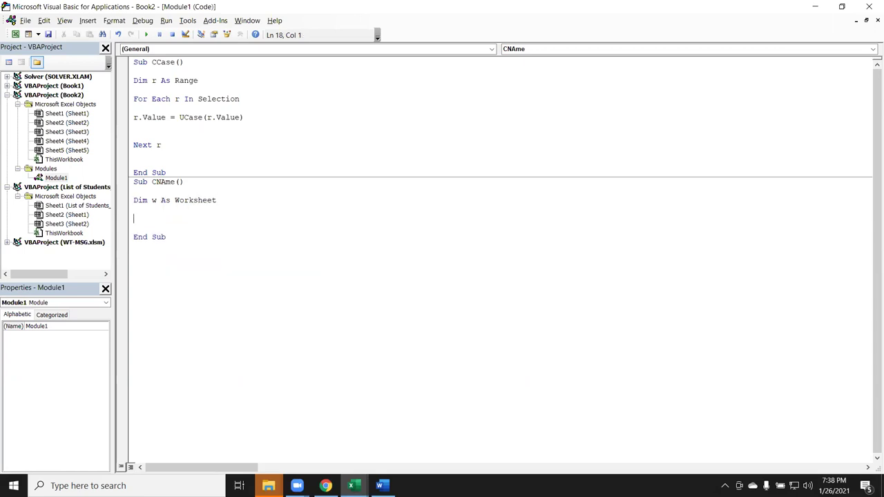
# - Add a For Each w In ActiveWorkbook.Worksheets loop closed by Next w
pyautogui.write('for ')
pyautogui.write('ea')
pyautogui.write('ch w in activeworkbook')
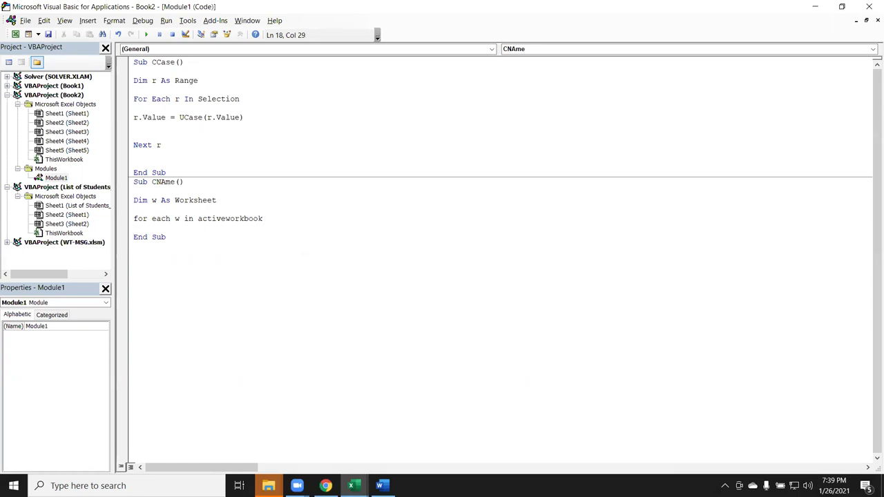
pyautogui.write('.wo')
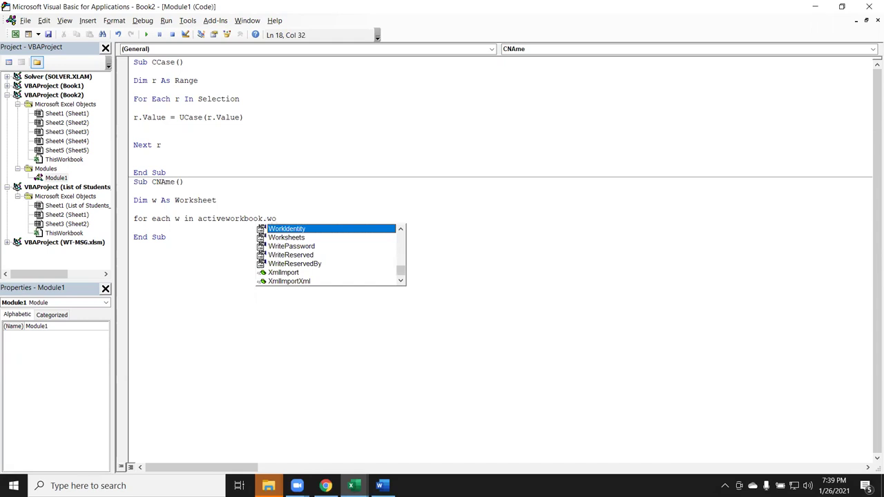
pyautogui.press('Down')
pyautogui.press('Tab')
pyautogui.press('Return')
pyautogui.press('Return')
pyautogui.press('Return')
pyautogui.write('next')
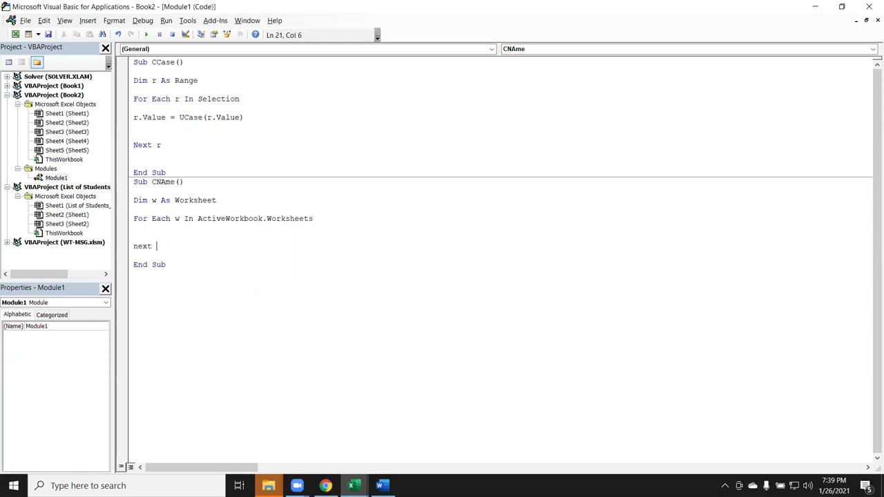
pyautogui.write('w')
pyautogui.press('Home')
pyautogui.press('Return')
pyautogui.press('Up')
pyautogui.press('Up')
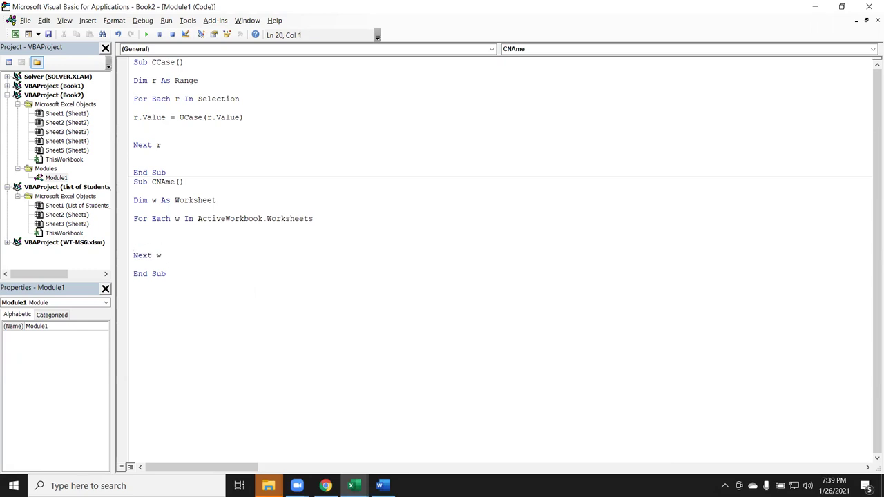
# - Set w.Name = "Data" inside the loop and declare c As Integer
pyautogui.write('w')
pyautogui.write('.n')
pyautogui.press('Tab')
pyautogui.write('= ')
pyautogui.write('"Data')
pyautogui.write('"')
pyautogui.press('Down')
pyautogui.press('Up')
pyautogui.press('Up')
pyautogui.press('Up')
pyautogui.press('Up')
pyautogui.press('Return')
pyautogui.press('Up')
pyautogui.write('dim ')
pyautogui.write('c ')
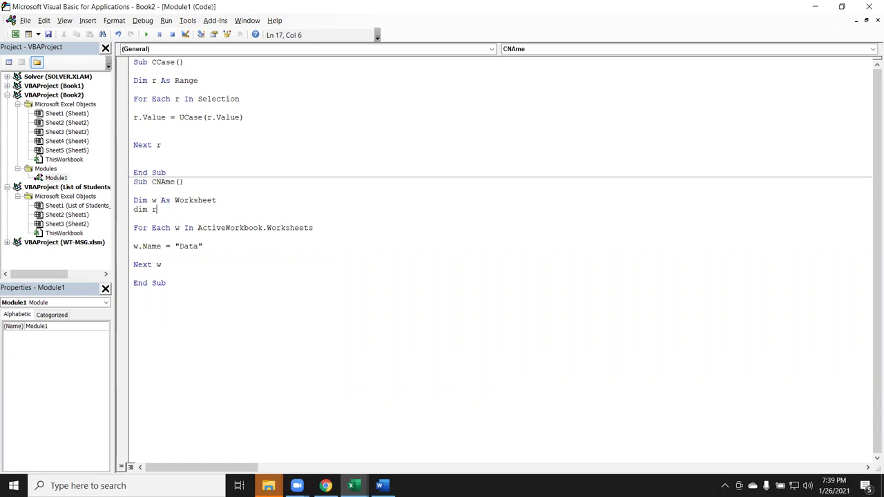
pyautogui.write('as ')
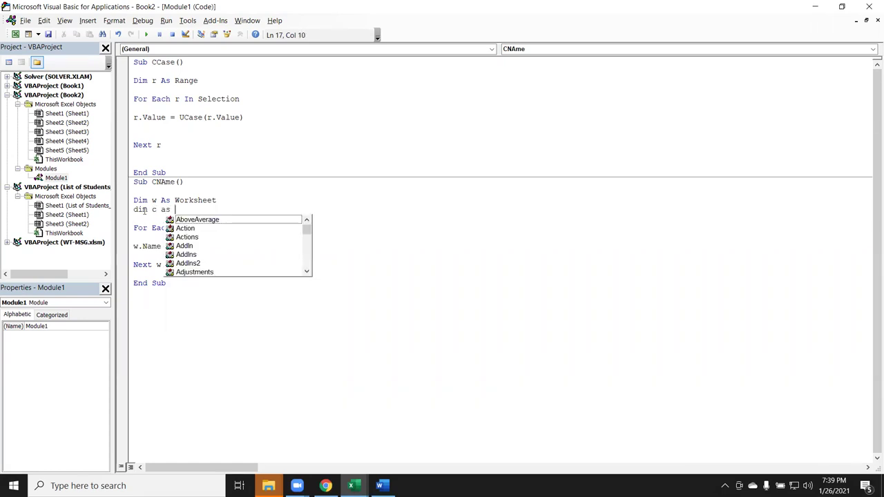
pyautogui.write('int')
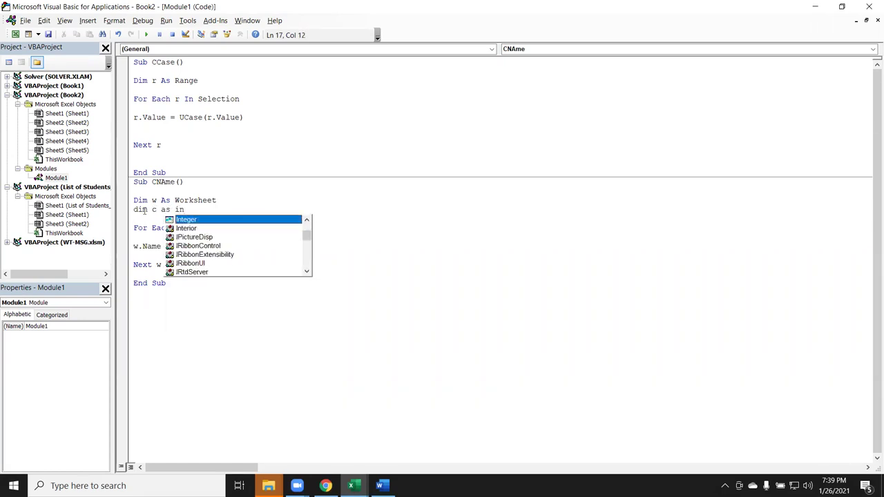
pyautogui.press('Tab')
pyautogui.press('Down')
pyautogui.press('Down')
pyautogui.press('Down')
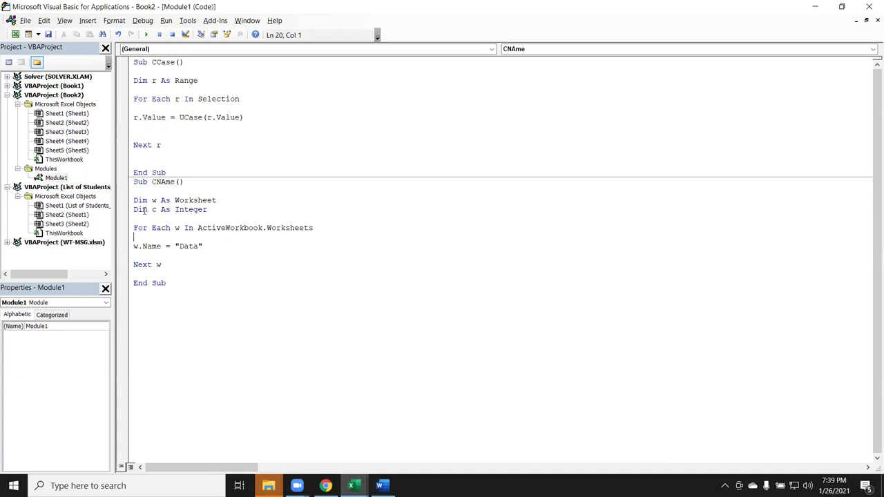
# - Add the c = c + 1 counter line and make the sheet name "Data" & c
pyautogui.write('c=c+1')
pyautogui.click(210, 276)
pyautogui.click(212, 248)
pyautogui.write('& c')
pyautogui.click(225, 290)
pyautogui.click(183, 256)
pyautogui.click(179, 219)
# - Run CName and check the renamed Data1, Data3 and Data4 sheets in Excel
pyautogui.click(145, 35)
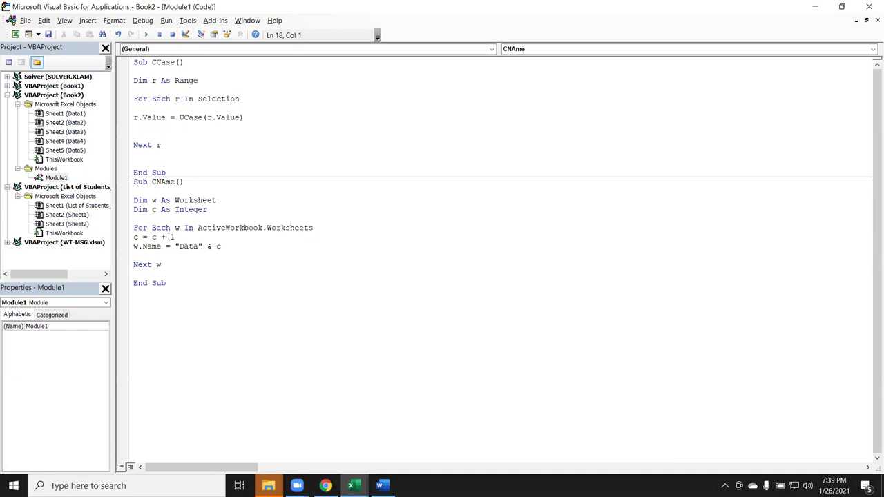
pyautogui.hotkey('alt', 'F11')
pyautogui.click(62, 456)
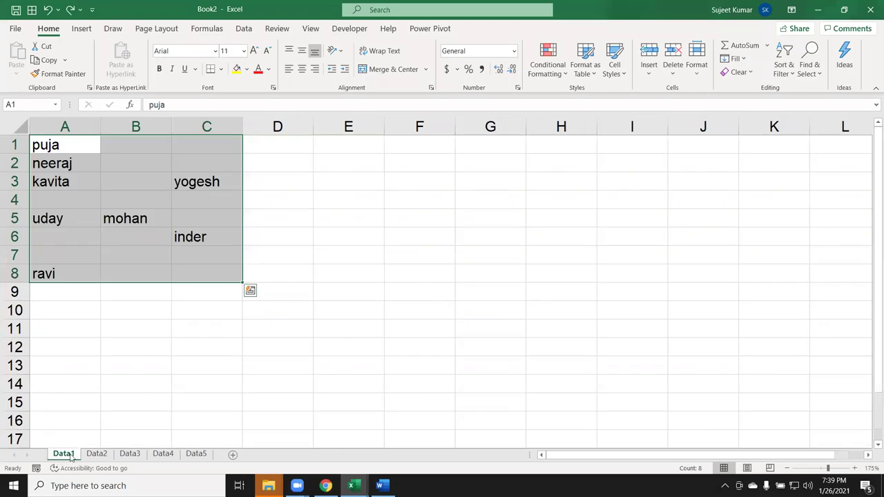
pyautogui.click(119, 444)
pyautogui.click(131, 454)
pyautogui.click(161, 454)
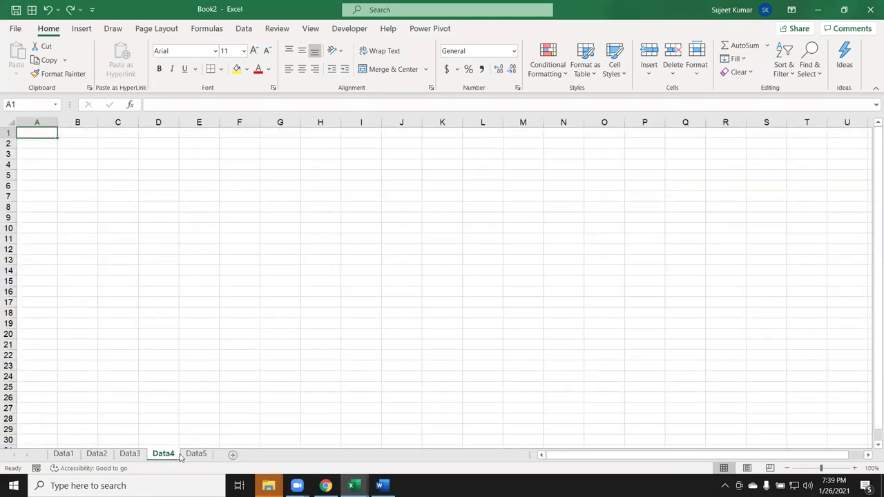
pyautogui.hotkey('alt', 'F11')
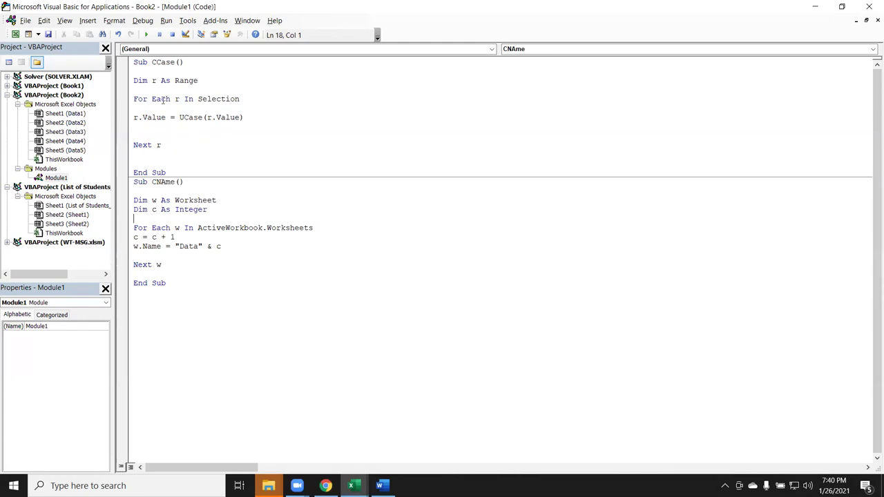
# - Highlight Dim r As Range, Selection and Worksheet to explain the code, then return to Excel
pyautogui.moveTo(134, 81); pyautogui.dragTo(200, 81)
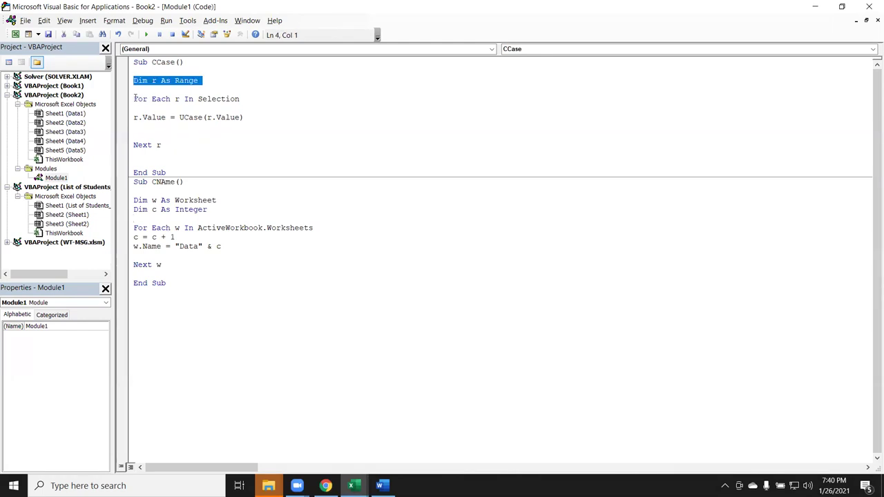
pyautogui.moveTo(134, 99); pyautogui.dragTo(180, 100)
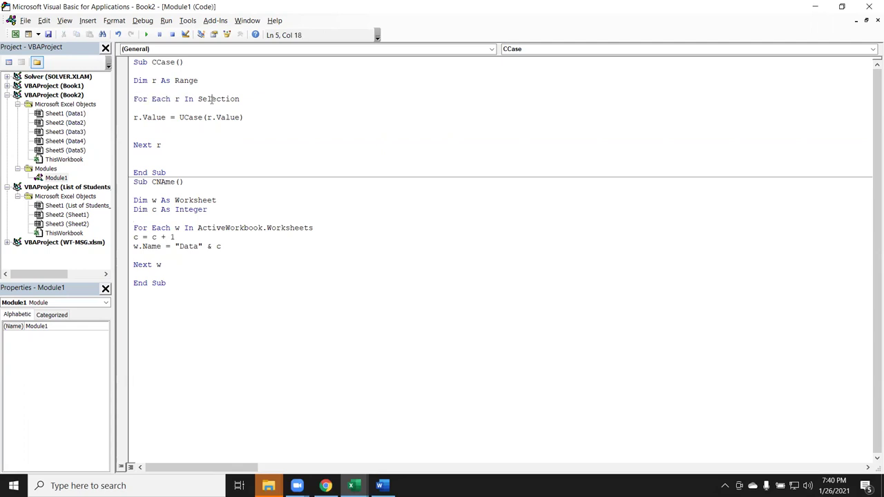
pyautogui.doubleClick(211, 100)
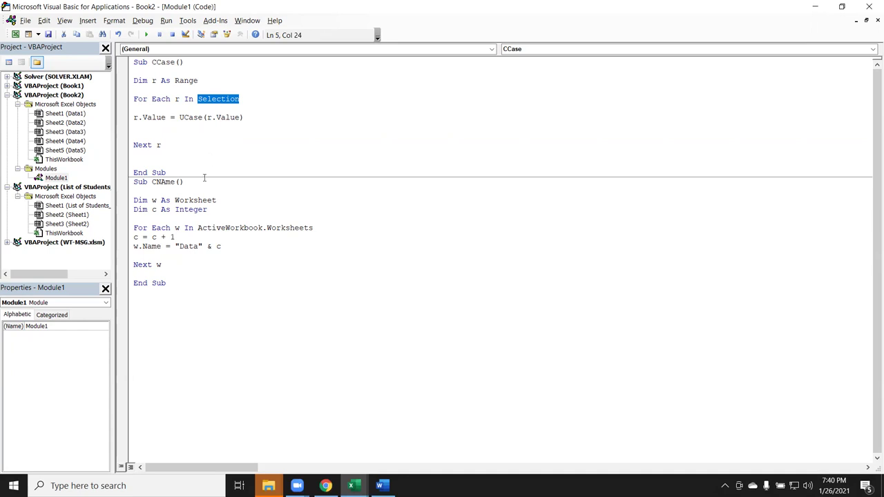
pyautogui.doubleClick(194, 201)
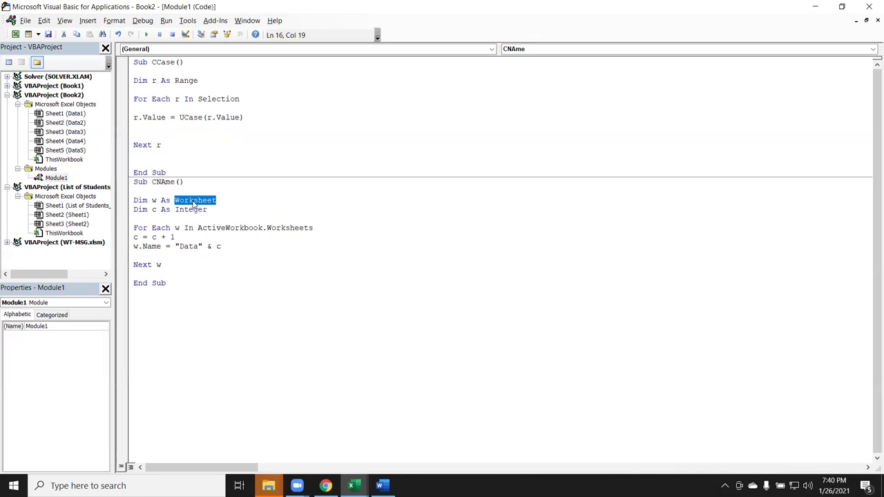
pyautogui.click(173, 283)
pyautogui.press('Return')
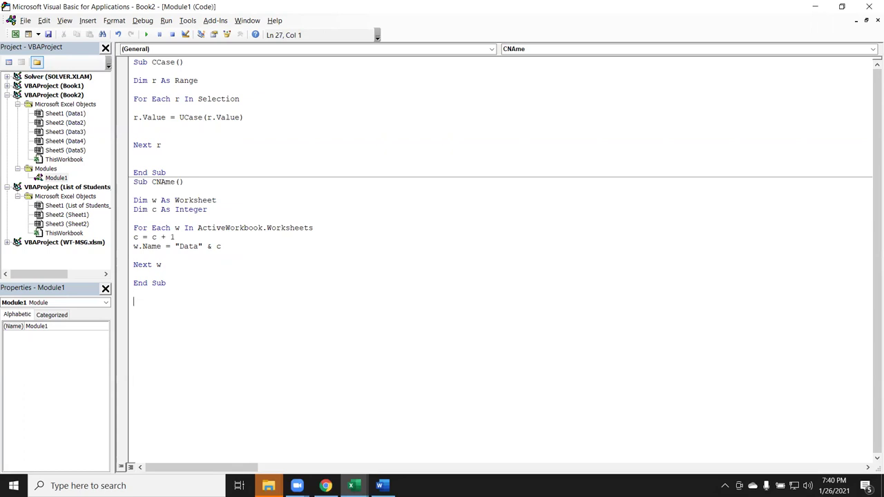
pyautogui.hotkey('alt', 'F11')
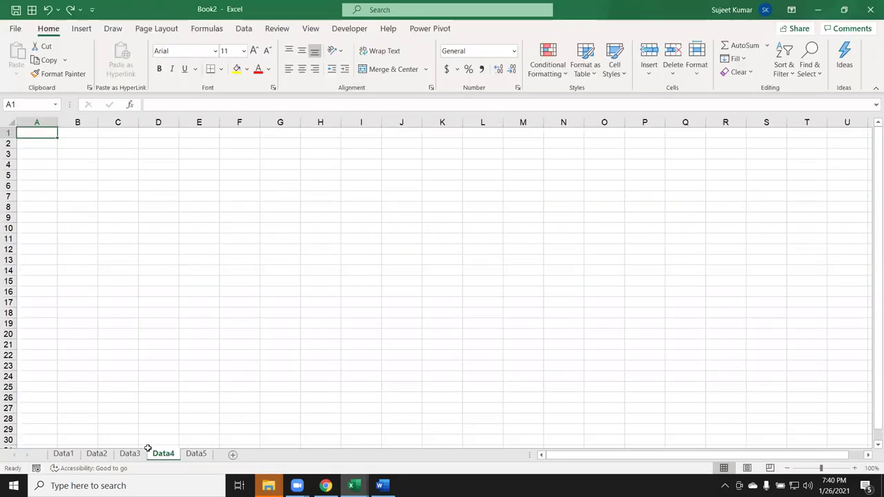
# - On Data2, enter Puja in A1 and fill the name list down column A
pyautogui.click(64, 454)
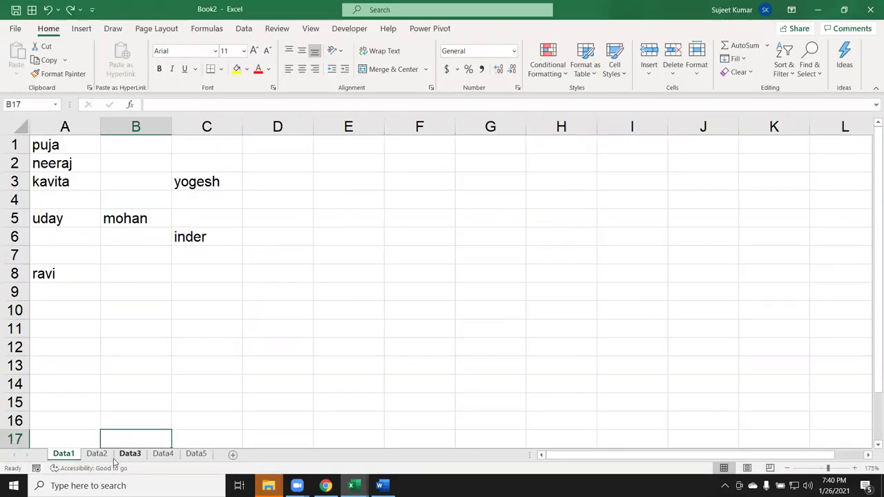
pyautogui.click(97, 453)
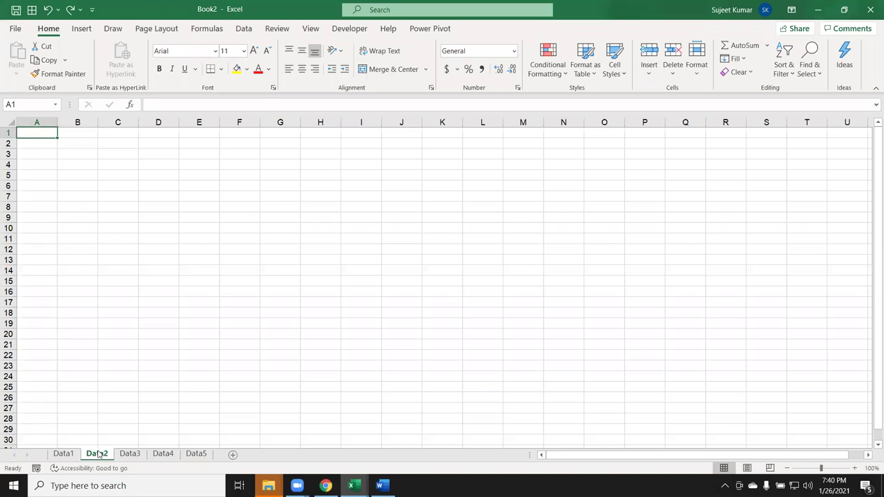
pyautogui.write('Puja')
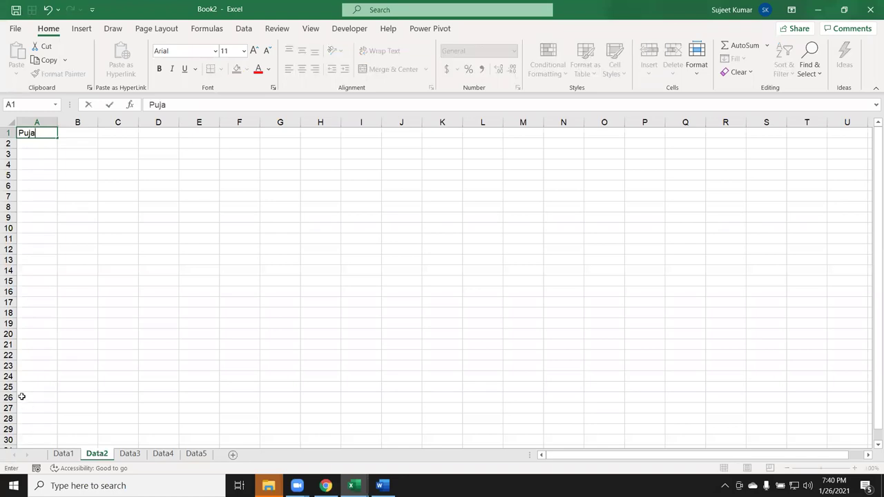
pyautogui.click(29, 203)
pyautogui.click(37, 132)
pyautogui.moveTo(57, 139); pyautogui.dragTo(58, 442)
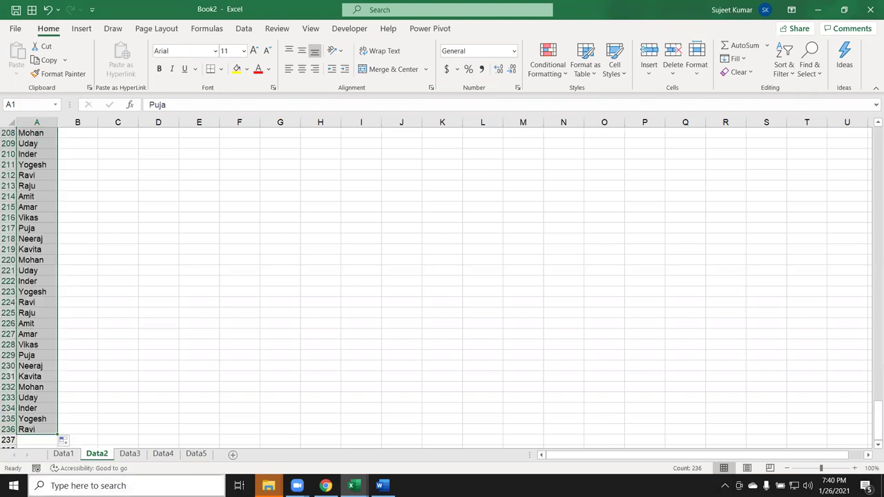
pyautogui.hotkey('ctrl', 'Home')
pyautogui.hotkey('ctrl', 'Down')
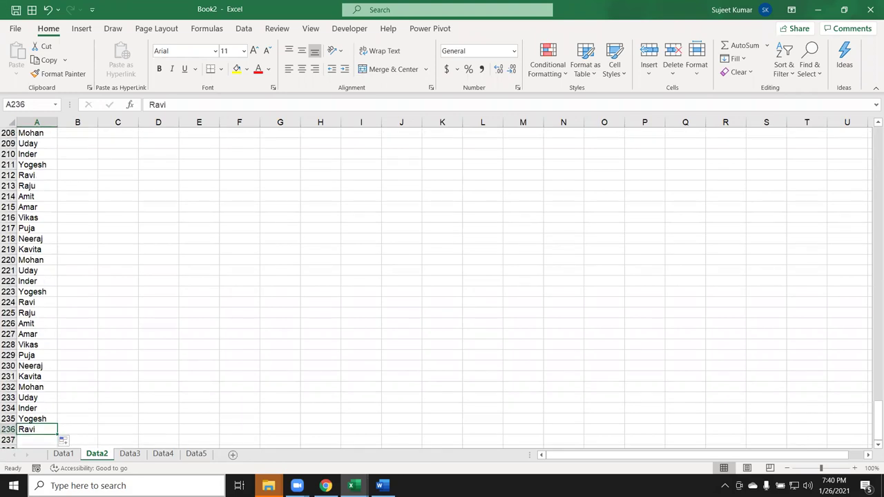
pyautogui.hotkey('ctrl', 'Up')
# - Copy the column A names into column D starting at D1
pyautogui.press('Right')
pyautogui.press('Right')
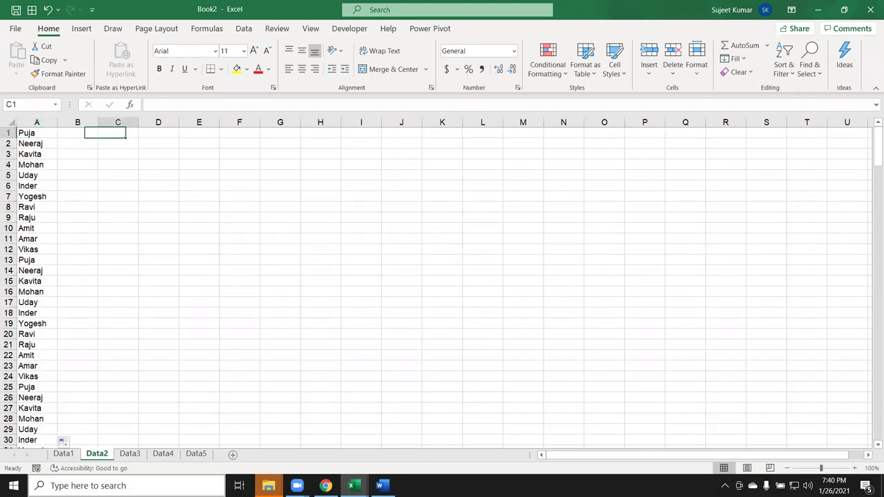
pyautogui.press('Right')
pyautogui.hotkey('shift', 'Down')
pyautogui.hotkey('shift', 'Down')
pyautogui.hotkey('shift', 'Down')
pyautogui.hotkey('shift', 'Down')
pyautogui.hotkey('shift', 'Down')
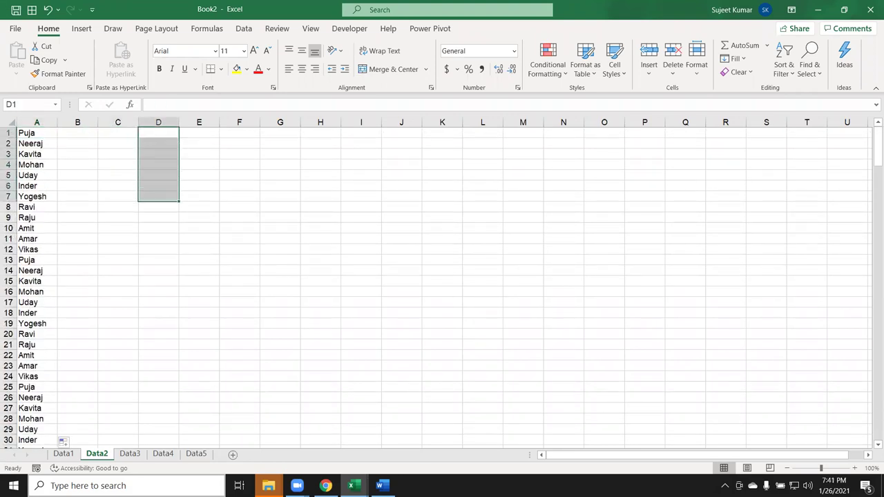
pyautogui.hotkey('ctrl', 'Home')
pyautogui.hotkey('ctrl', 'a')
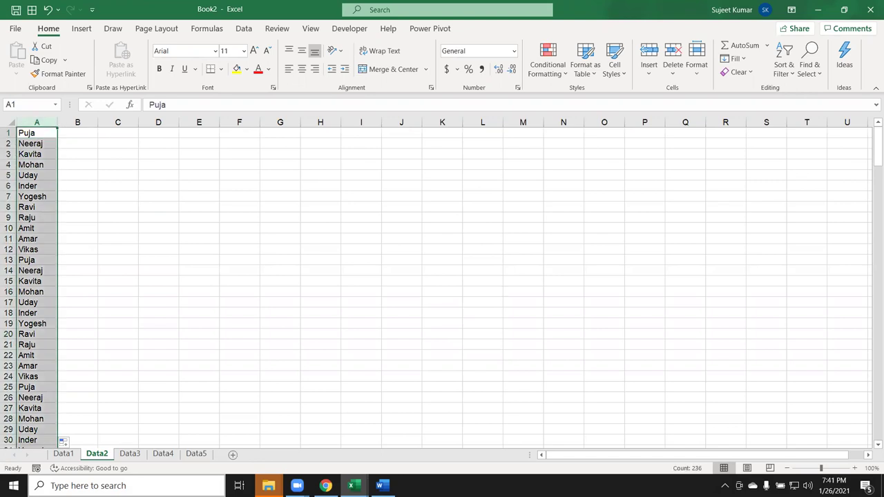
pyautogui.hotkey('ctrl', 'c')
pyautogui.click(155, 134)
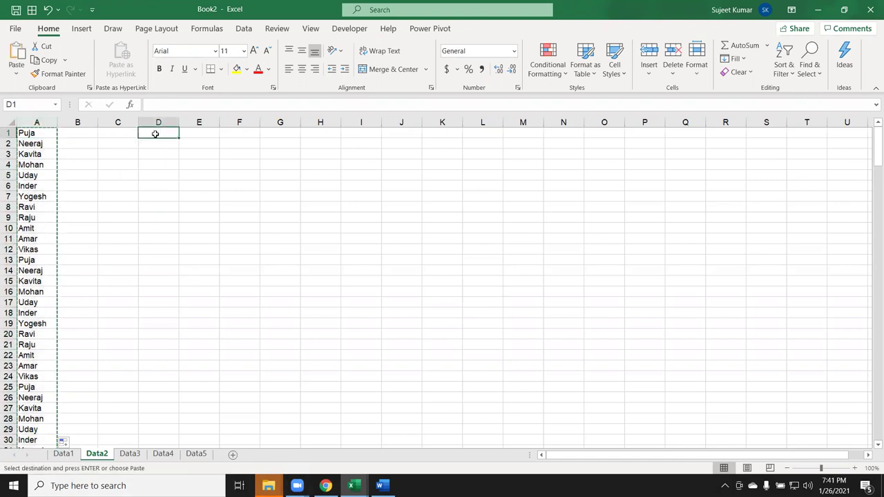
pyautogui.hotkey('ctrl', 'v')
# - Remove duplicates from column D, leaving 12 unique names, then clear D1:D12
pyautogui.click(243, 29)
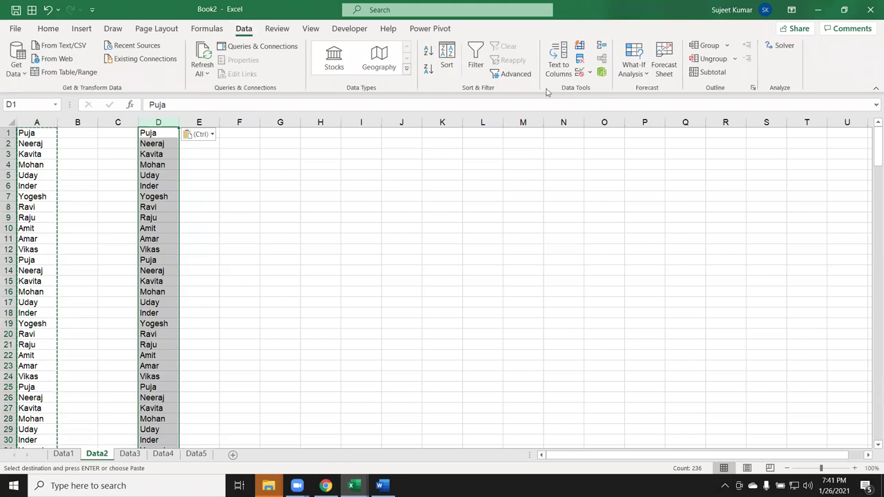
pyautogui.click(580, 61)
pyautogui.click(569, 295)
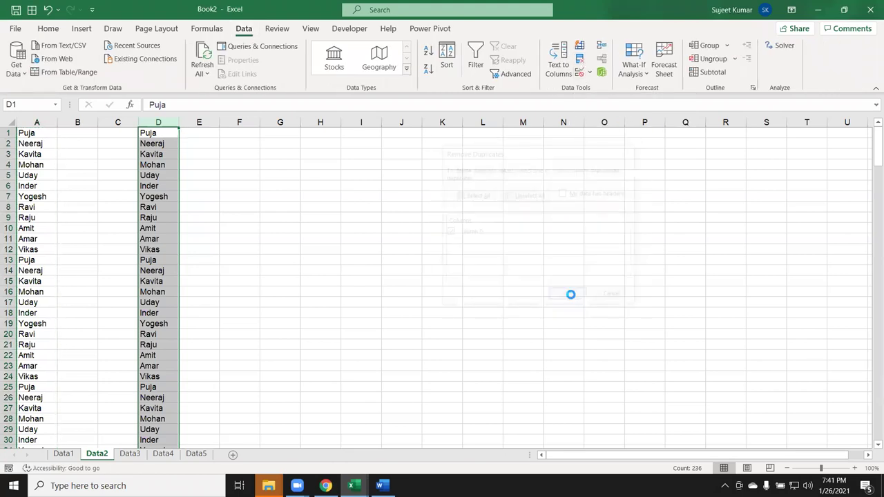
pyautogui.click(446, 275)
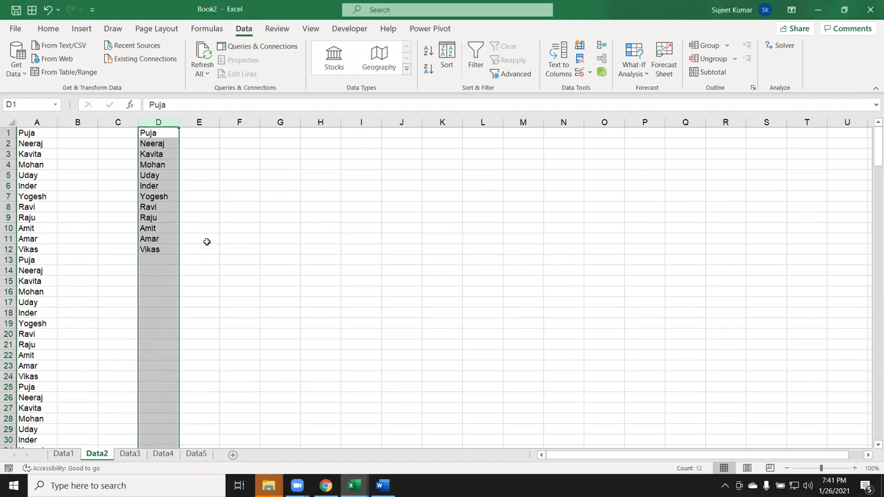
pyautogui.click(206, 241)
pyautogui.moveTo(158, 250); pyautogui.dragTo(144, 120)
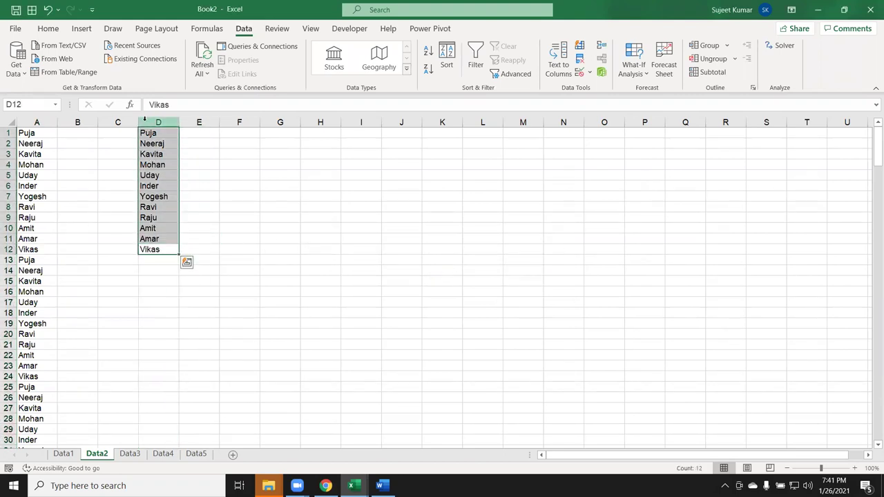
pyautogui.press('Delete')
pyautogui.click(145, 131)
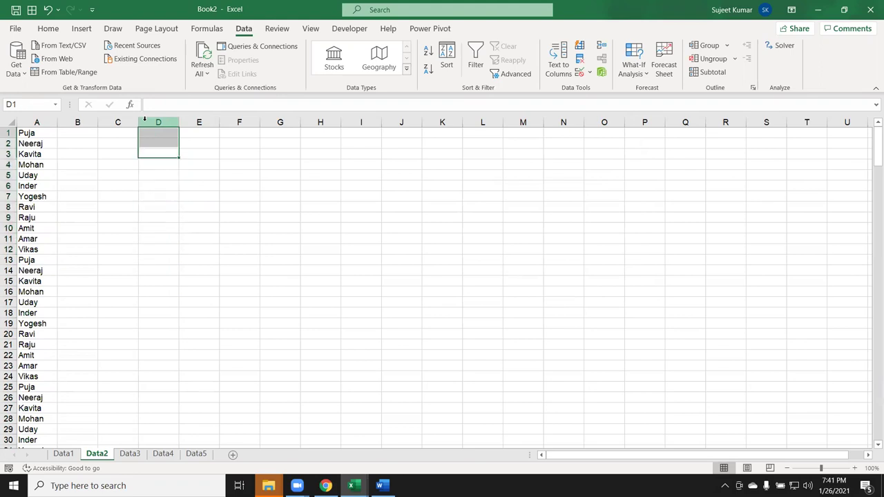
pyautogui.hotkey('alt', 'F11')
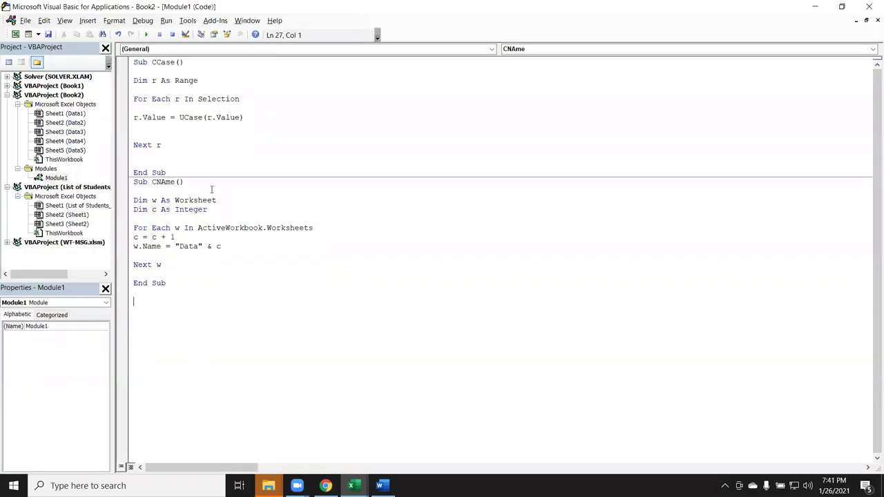
# - Create a new Get_Unq sub below the existing macros
pyautogui.press('Up')
pyautogui.press('Return')
pyautogui.write('sub ')
pyautogui.write('Get')
pyautogui.write('_')
pyautogui.write('U')
pyautogui.write('ni')
pyautogui.write('()')
pyautogui.press('Return')
pyautogui.press('Return')
pyautogui.press('Return')
pyautogui.press('Return')
pyautogui.press('Up')
pyautogui.press('Up')
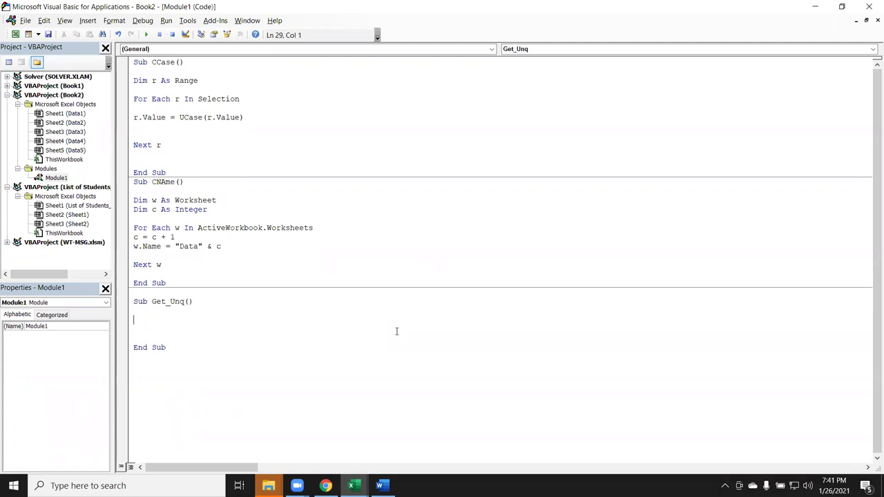
# - Declare dt As New Collection and point out Collection, As and dt
pyautogui.write('dim ')
pyautogui.write('dt ')
pyautogui.write('as new')
pyautogui.write(' col')
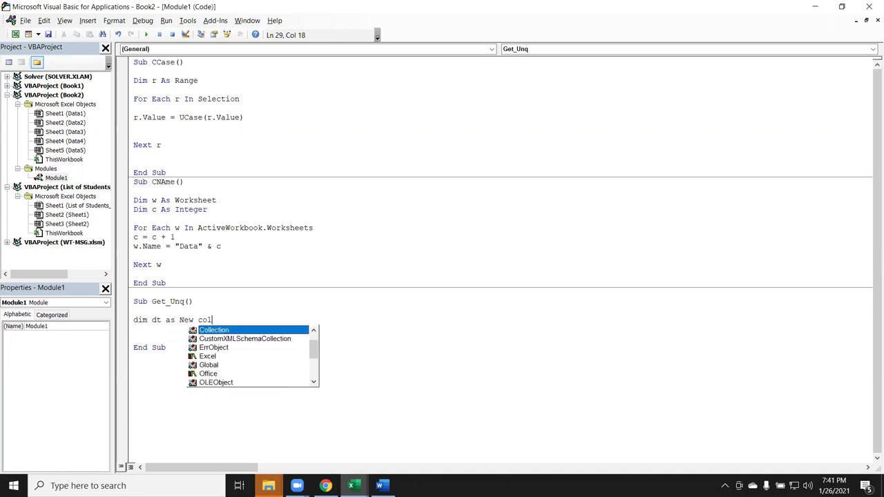
pyautogui.press('Return')
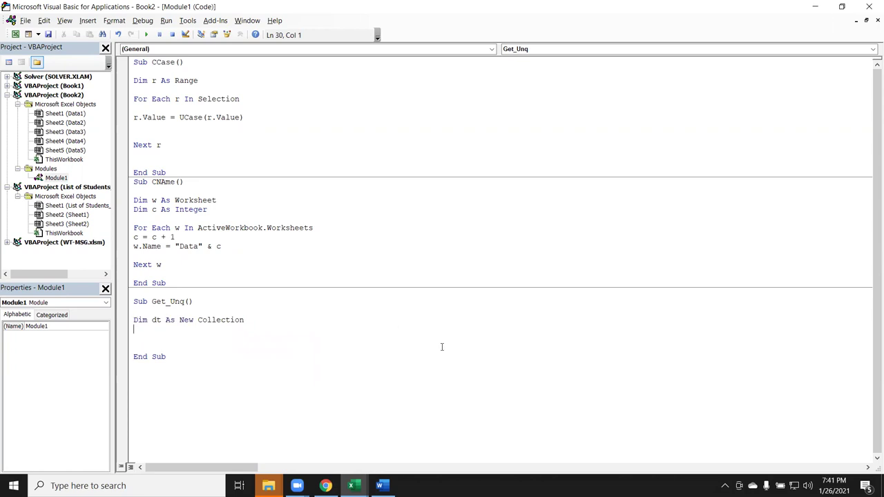
pyautogui.press('Return')
pyautogui.press('Return')
pyautogui.write('ne')
pyautogui.press('BackSpace')
pyautogui.press('BackSpace')
pyautogui.doubleClick(232, 320)
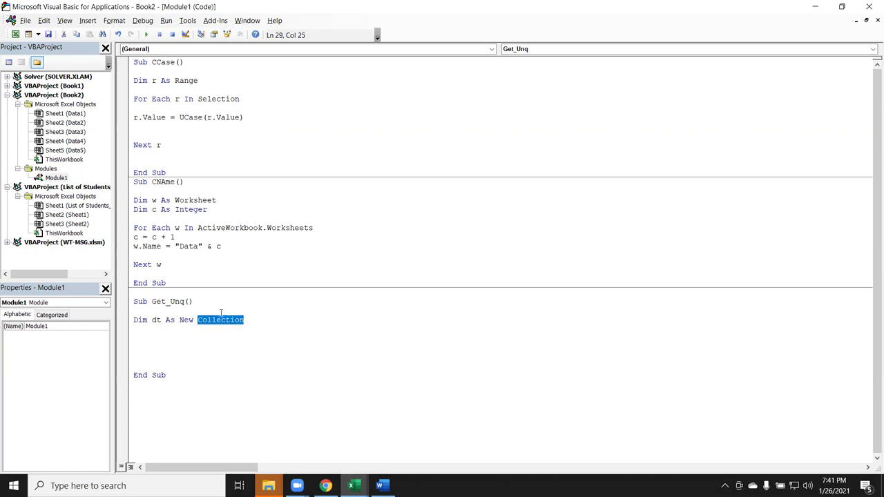
pyautogui.doubleClick(165, 319)
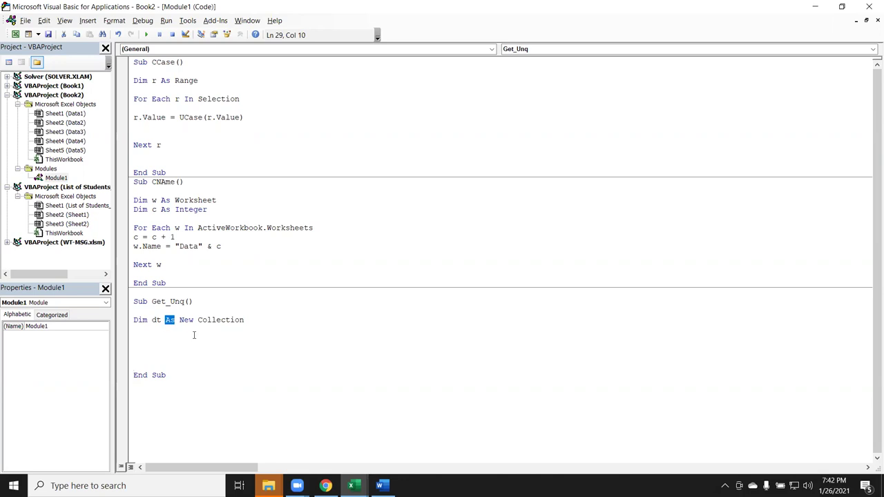
pyautogui.doubleClick(157, 319)
pyautogui.click(165, 337)
# - Add a For i = 1 To Range("A65000").End(xlUp).Row … Next i loop and begin dt.Add
pyautogui.write('for i = ')
pyautogui.write('1 to range(')
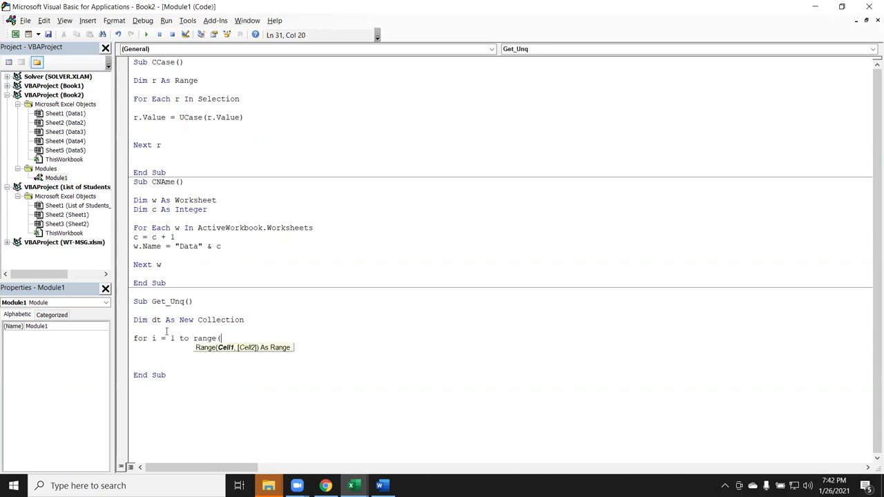
pyautogui.write('"A')
pyautogui.write('65000").end(')
pyautogui.press('Down')
pyautogui.press('Down')
pyautogui.press('Down')
pyautogui.press('Down')
pyautogui.press('Tab')
pyautogui.write(')')
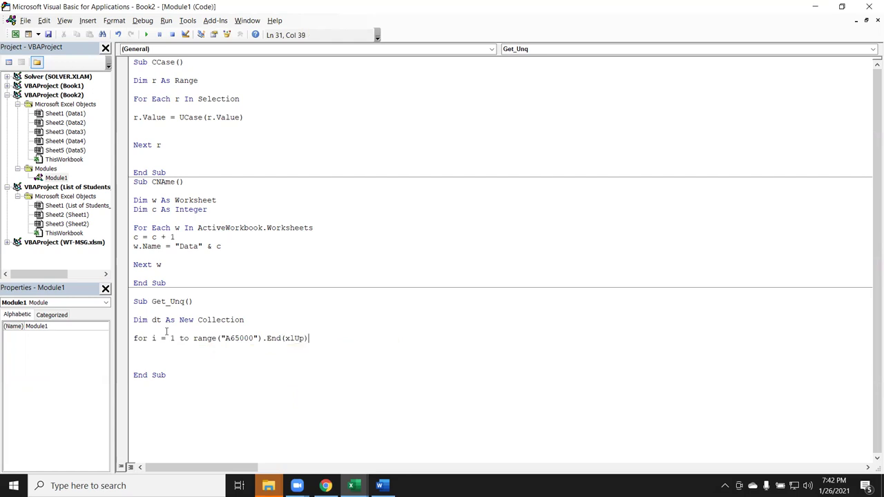
pyautogui.write('.row')
pyautogui.press('Tab')
pyautogui.press('Return')
pyautogui.press('Return')
pyautogui.write('next i')
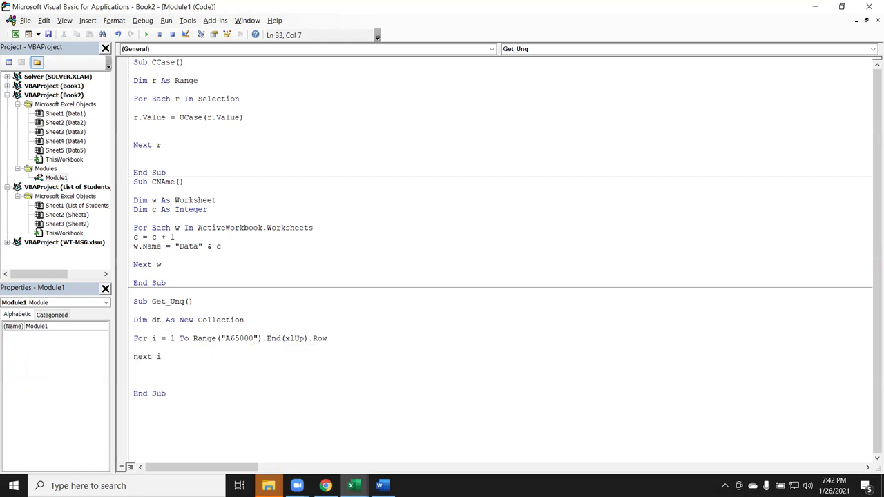
pyautogui.press('Up')
pyautogui.press('Return')
pyautogui.press('Return')
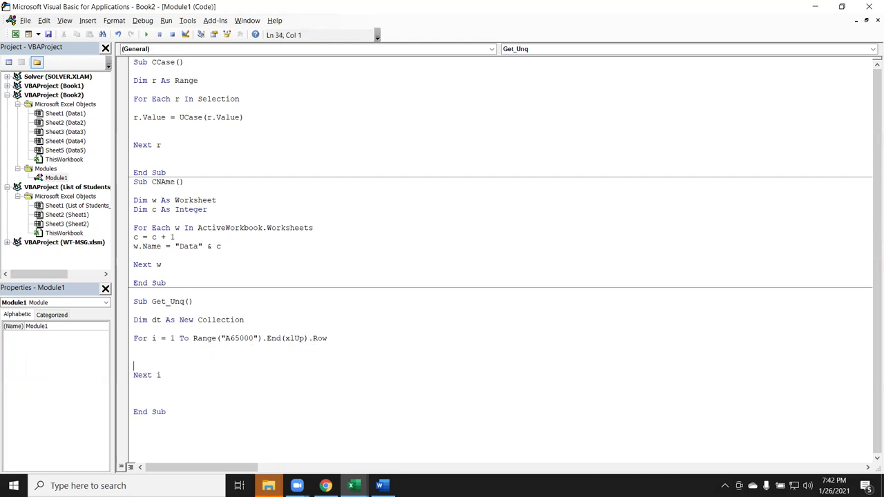
pyautogui.press('Up')
pyautogui.write('dt.A')
# - Complete the line as dt.Add Range("A" & i).Value, CStr(Range("A" & i).Value)
pyautogui.press('Tab')
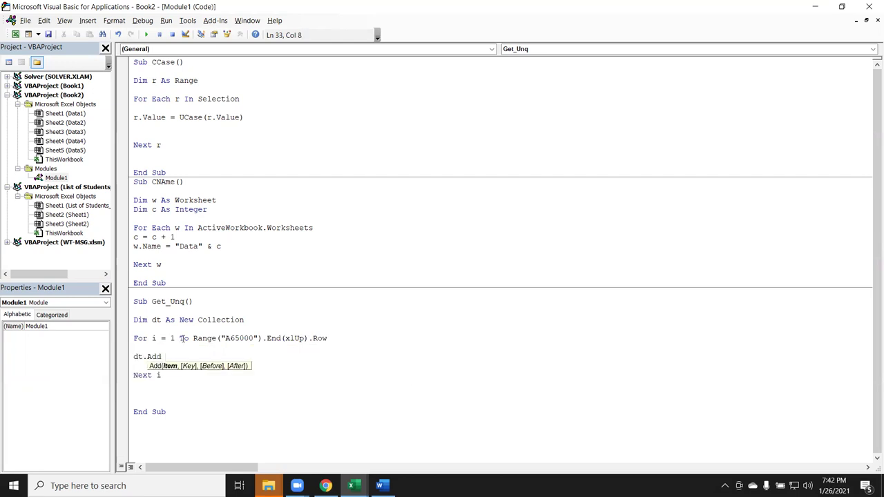
pyautogui.write('range("A" & i).Value ')
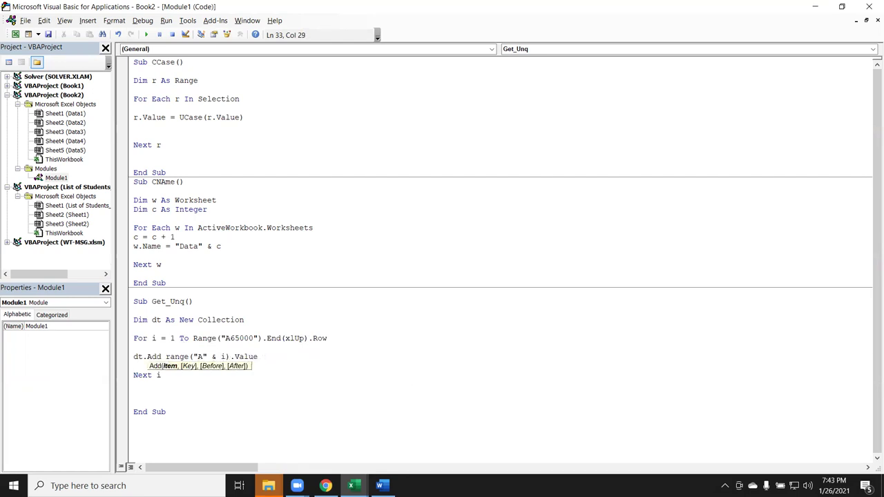
pyautogui.write(',')
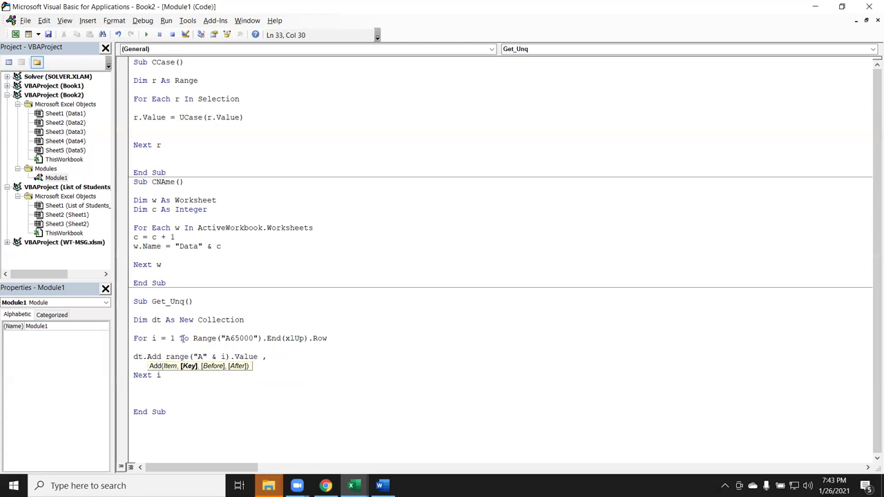
pyautogui.write('cstr')
pyautogui.write('(')
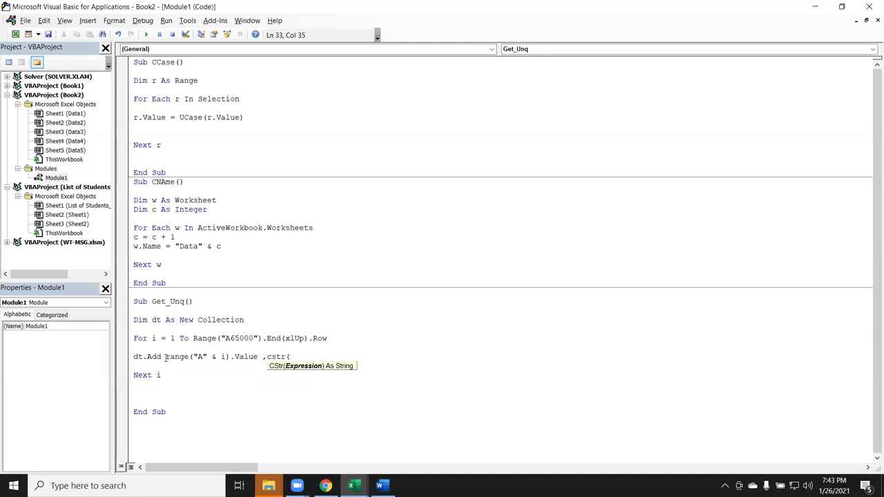
pyautogui.moveTo(165, 357); pyautogui.dragTo(258, 356)
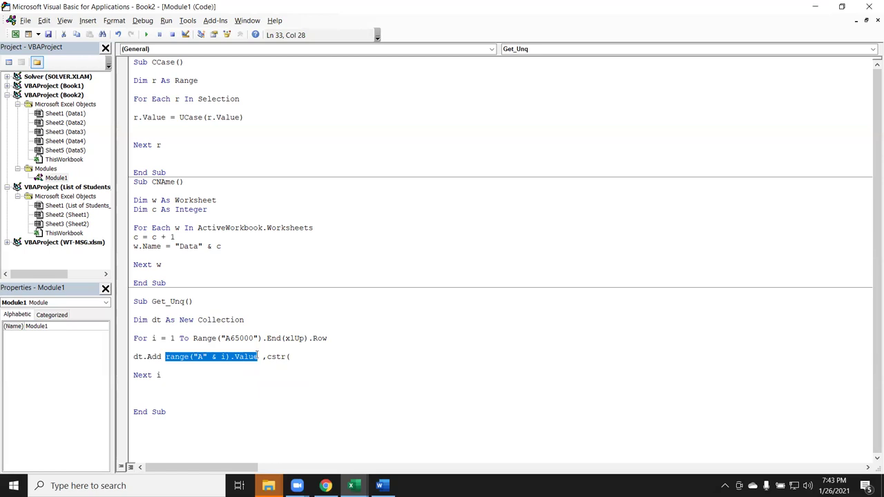
pyautogui.hotkey('ctrl', 'c')
pyautogui.click(291, 359)
pyautogui.hotkey('ctrl', 'v')
pyautogui.write(')')
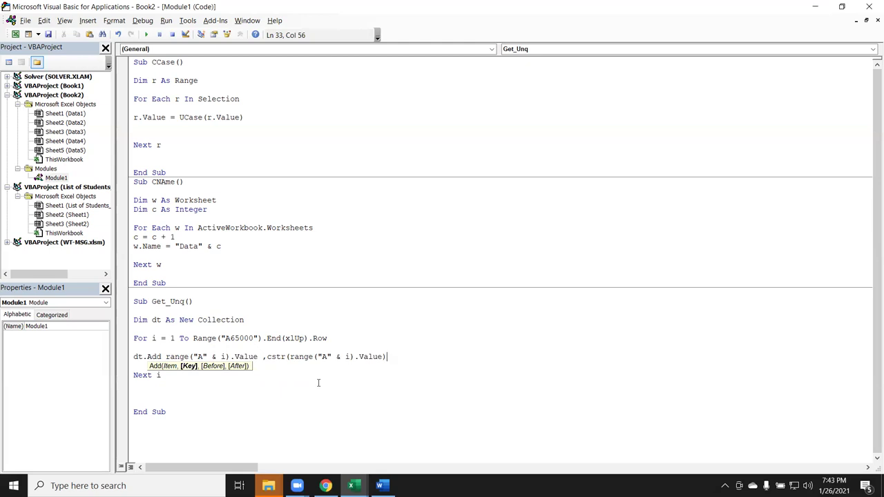
pyautogui.click(319, 382)
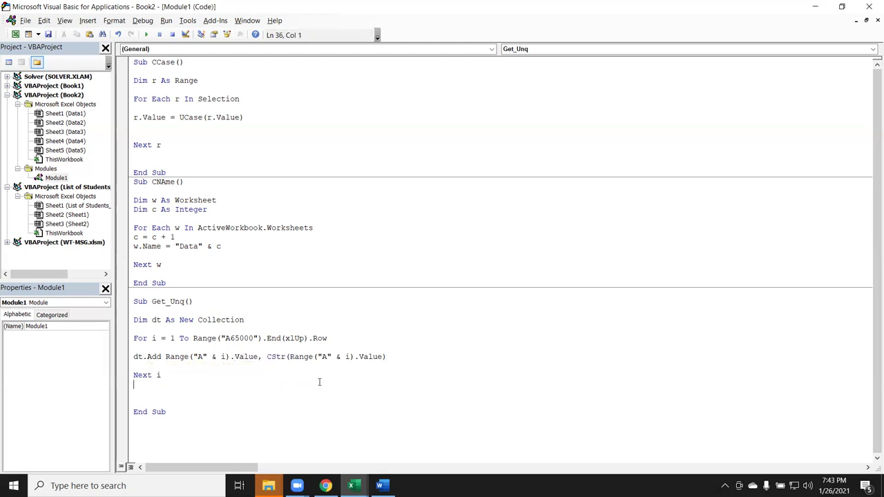
# - Highlight CStr, Range and Add to explain them, then run Get_Unq, hitting error 457
pyautogui.doubleClick(309, 358)
pyautogui.doubleClick(277, 358)
pyautogui.click(223, 357)
pyautogui.click(289, 357)
pyautogui.doubleClick(290, 357)
pyautogui.click(160, 384)
pyautogui.doubleClick(154, 357)
pyautogui.press('F5')
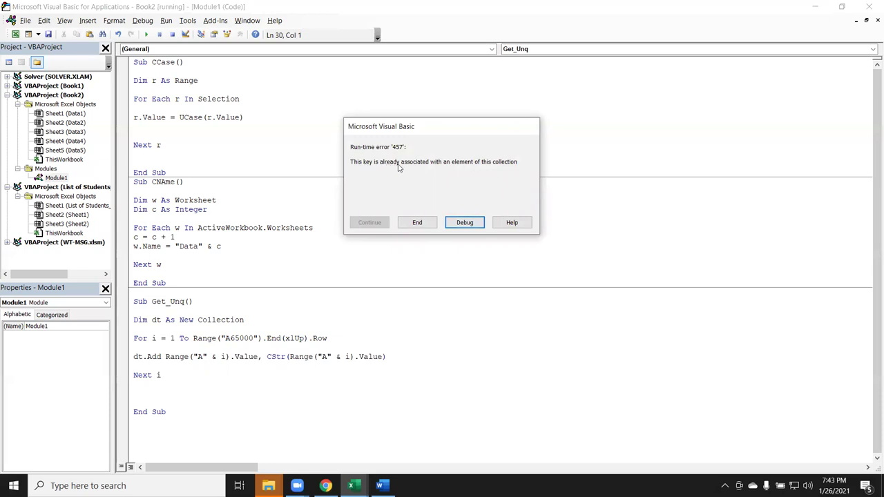
# - Stop the failed run and insert On Error Resume Next below the Collection declaration
pyautogui.click(468, 222)
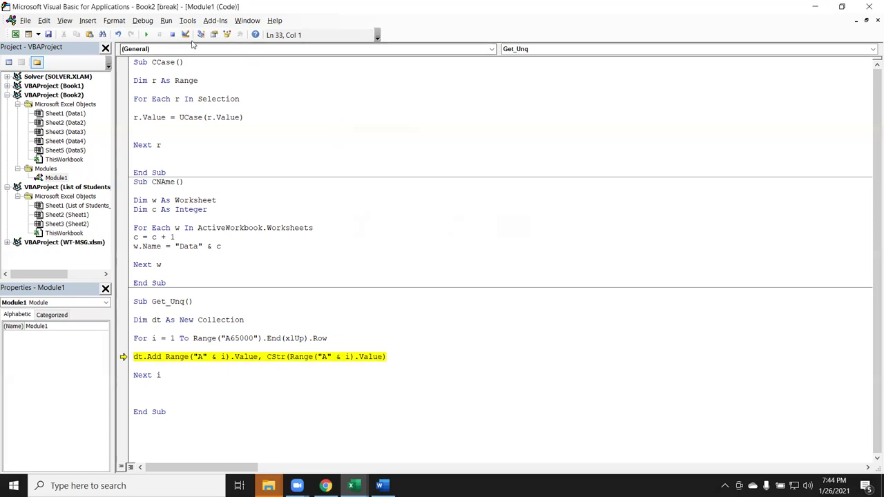
pyautogui.click(172, 35)
pyautogui.click(153, 330)
pyautogui.press('Return')
pyautogui.press('Up')
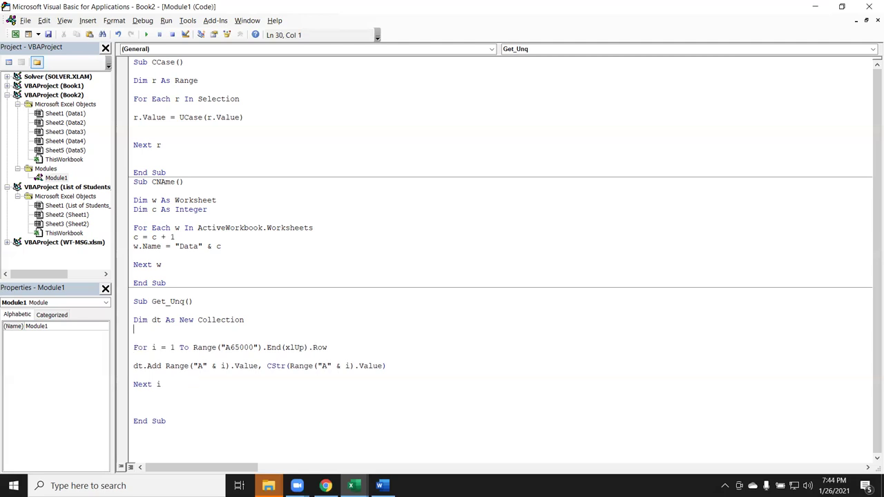
pyautogui.press('Return')
pyautogui.write('on error resume na')
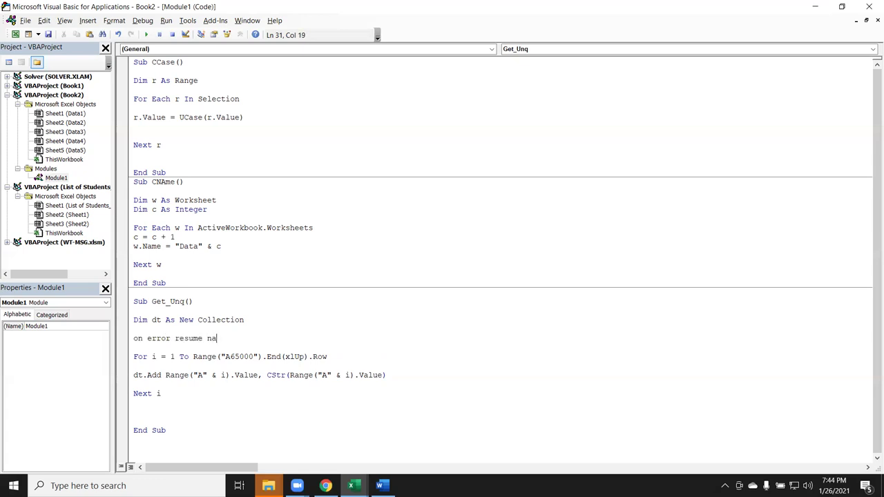
pyautogui.press('BackSpace')
pyautogui.write('ext')
pyautogui.click(170, 388)
# - Add blank lines after Next i and highlight the loop and dt.Add's CStr key to explain them
pyautogui.click(172, 403)
pyautogui.press('Return')
pyautogui.press('Return')
pyautogui.press('Return')
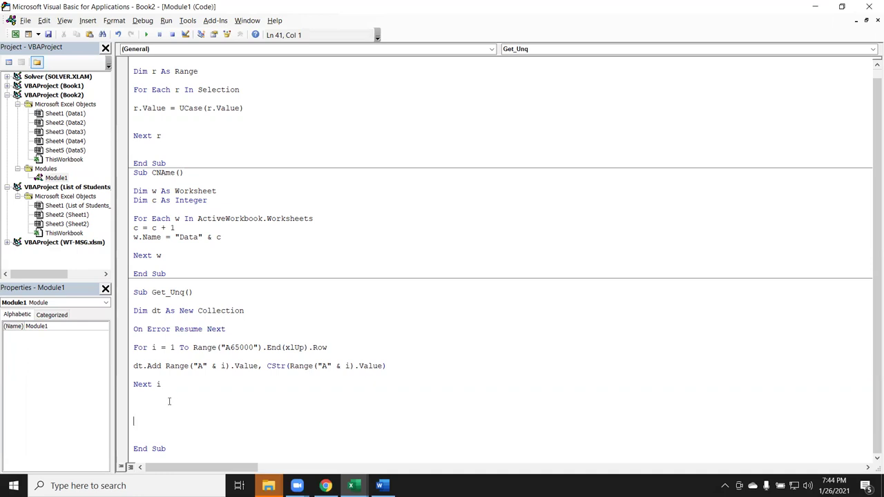
pyautogui.moveTo(162, 384)
pyautogui.mouseDown()
pyautogui.moveTo(119, 346)
pyautogui.moveTo(122, 332)
pyautogui.mouseUp()
pyautogui.click(161, 384)
pyautogui.doubleClick(143, 366)
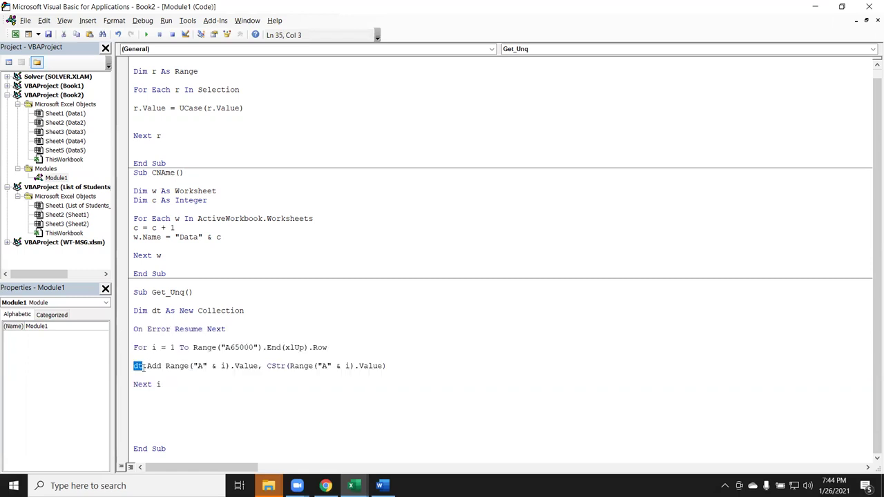
pyautogui.click(146, 409)
pyautogui.moveTo(140, 366); pyautogui.dragTo(133, 367)
pyautogui.click(172, 402)
pyautogui.moveTo(392, 366); pyautogui.dragTo(167, 371)
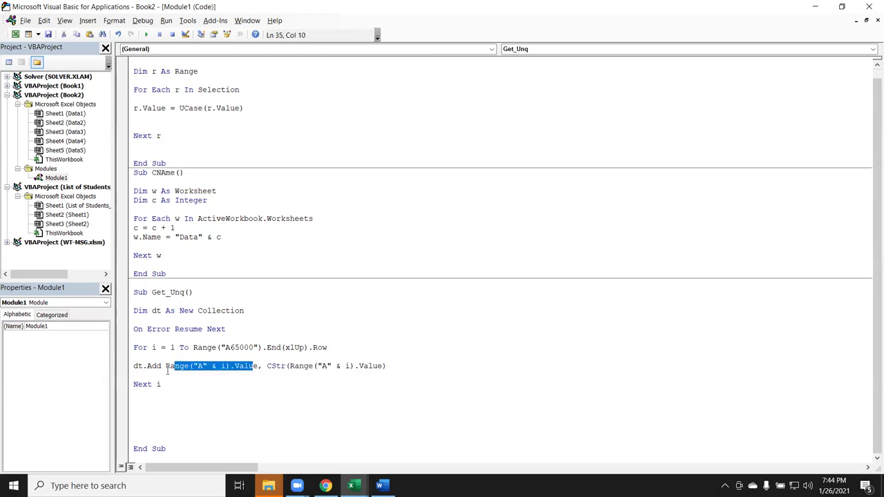
# - On Data2, step down column A from A1 through the repeating names to Inder
pyautogui.hotkey('alt', 'F11')
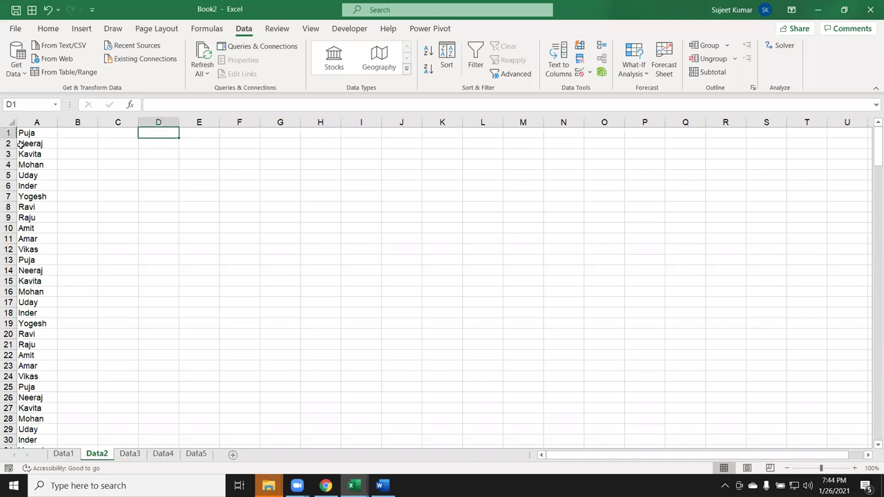
pyautogui.click(43, 134)
pyautogui.press('Down')
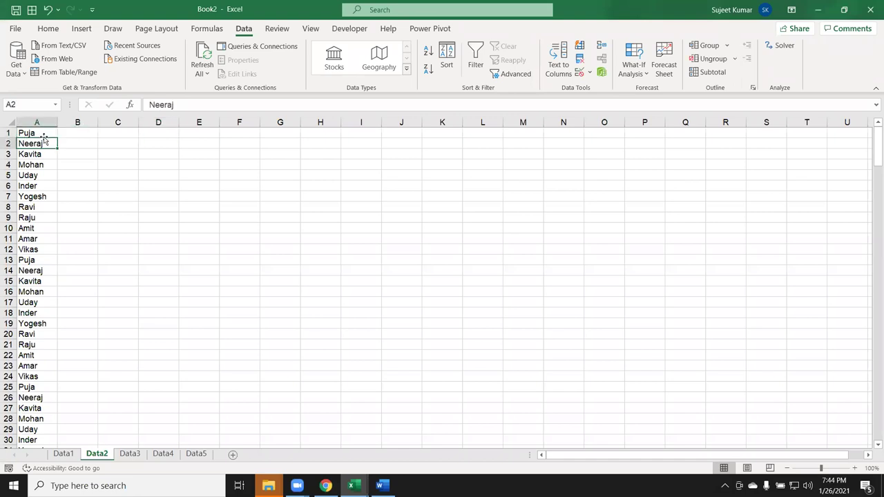
pyautogui.press('Right')
pyautogui.press('Down')
pyautogui.press('Down')
pyautogui.press('Left')
pyautogui.press('Down')
pyautogui.press('Right')
pyautogui.press('Left')
pyautogui.press('Down')
pyautogui.press('Right')
pyautogui.press('Left')
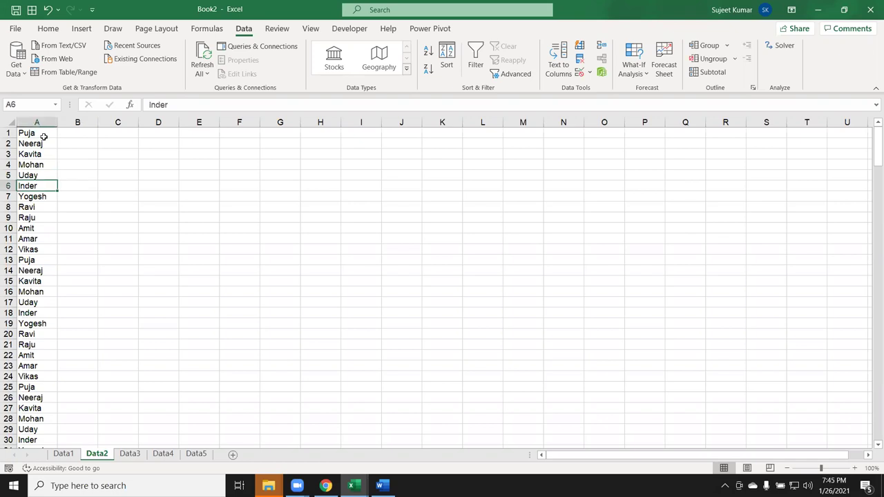
# - Continue down column A to the name Ravi, then return to the Module1 code
pyautogui.press('Down')
pyautogui.press('Right')
pyautogui.press('Left')
pyautogui.press('Down')
pyautogui.press('Right')
pyautogui.press('Left')
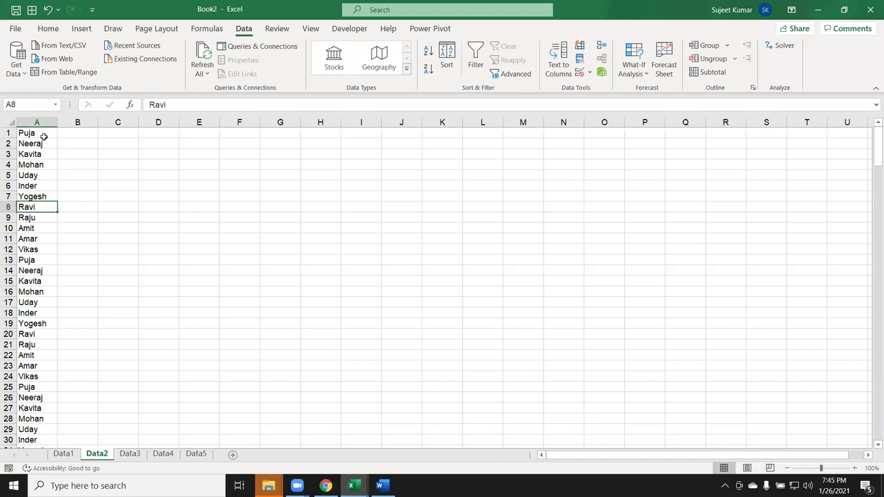
pyautogui.hotkey('alt', 'F11')
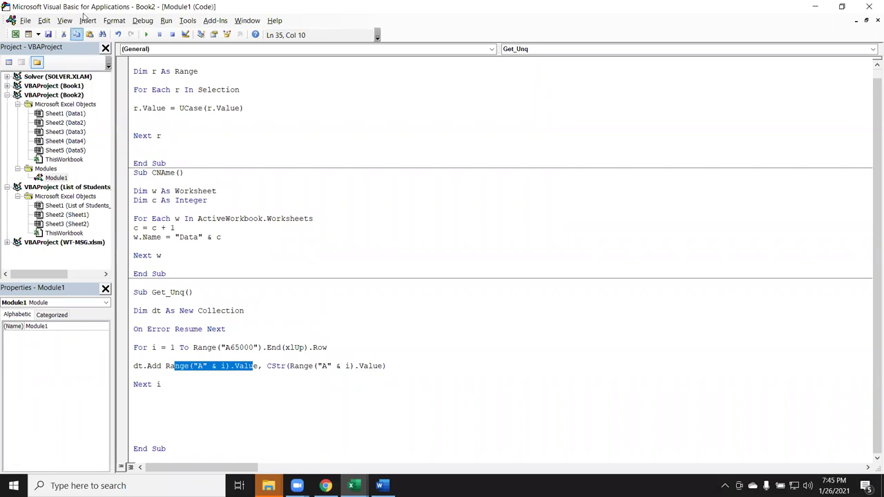
pyautogui.click(160, 210)
pyautogui.press('Return')
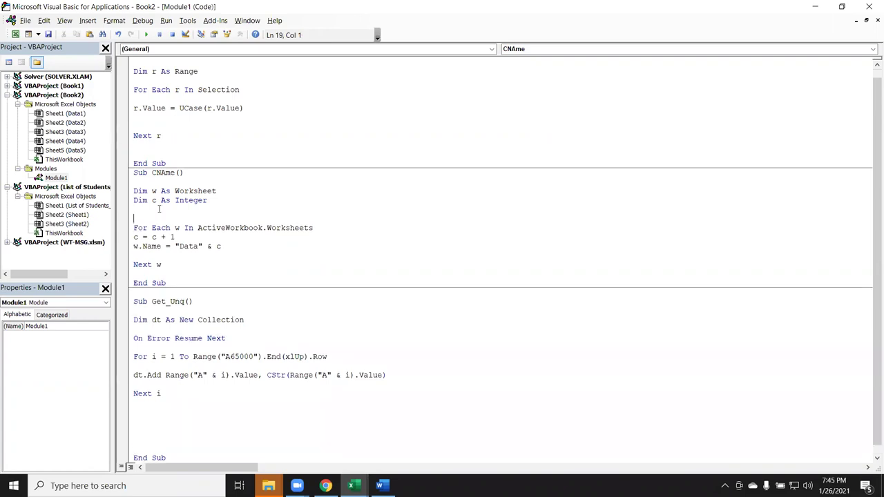
pyautogui.write('c = 1')
pyautogui.press('Return')
pyautogui.write('c = 5')
pyautogui.press('Return')
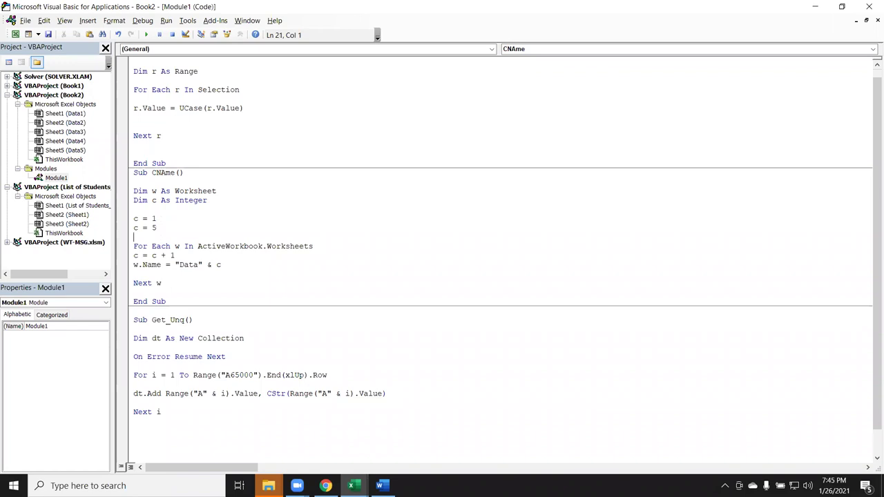
pyautogui.click(134, 227)
pyautogui.press('Up')
pyautogui.hotkey('shift', 'Down')
pyautogui.press('Right')
pyautogui.hotkey('shift', 'Down')
pyautogui.press('Up')
pyautogui.press('Up')
pyautogui.hotkey('shift', 'Down')
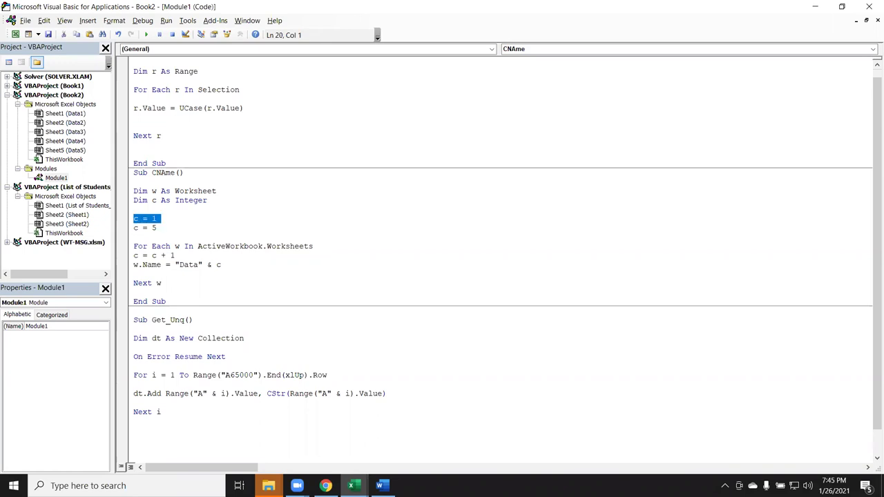
pyautogui.hotkey('shift', 'Down')
pyautogui.press('Delete')
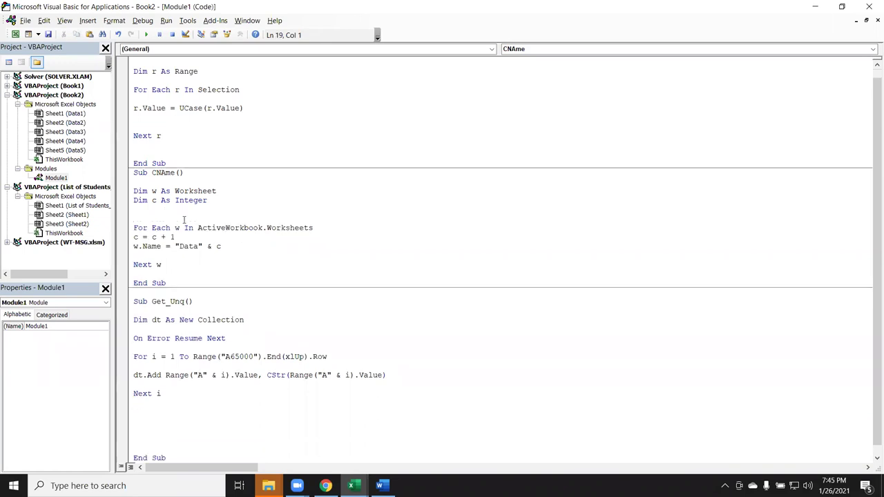
pyautogui.scroll(-1, 249, 424)
pyautogui.click(150, 413)
pyautogui.moveTo(269, 366); pyautogui.dragTo(389, 366)
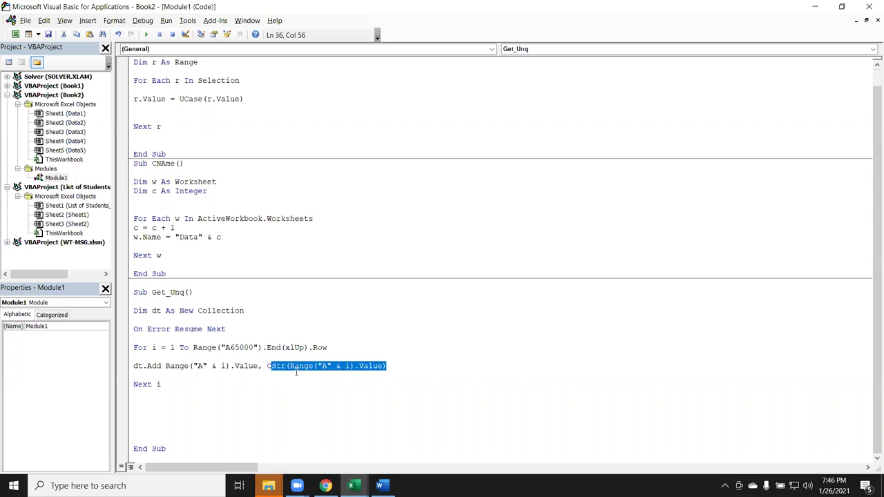
# - Add a For Each Item In dt … Next Item loop below Next i
pyautogui.click(146, 426)
pyautogui.doubleClick(136, 366)
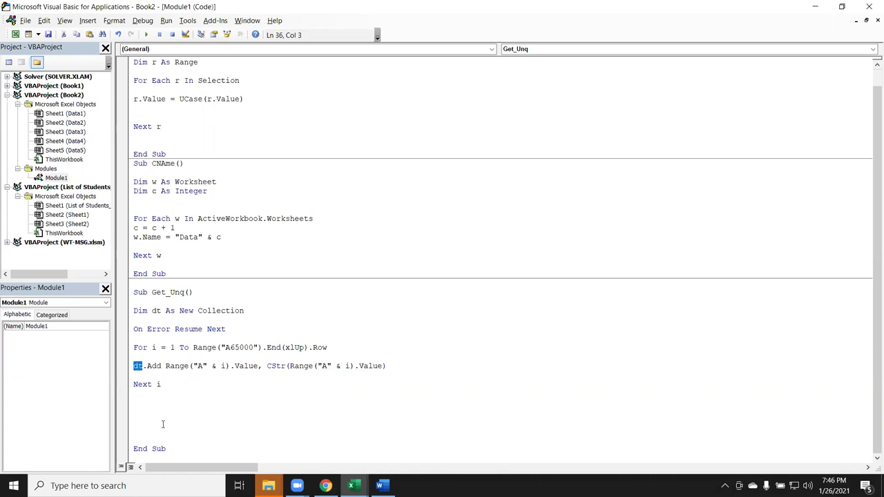
pyautogui.click(153, 402)
pyautogui.press('Return')
pyautogui.write('for ')
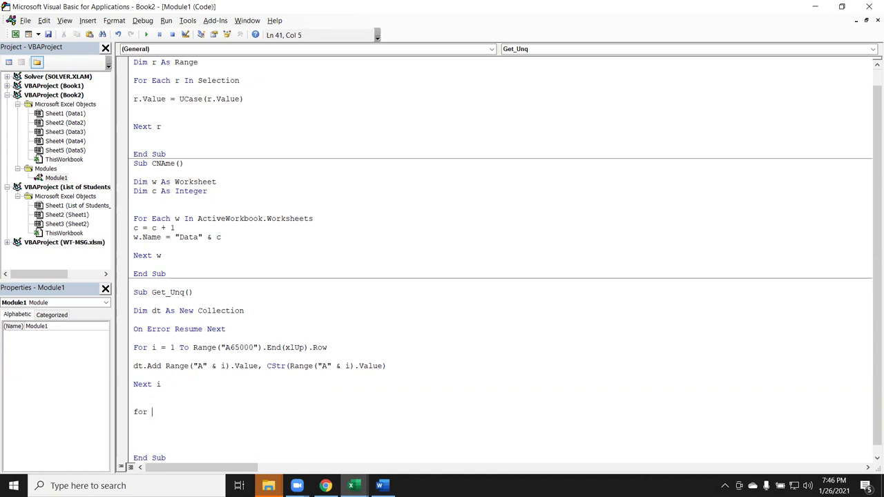
pyautogui.write('each ')
pyautogui.write('item in dt')
pyautogui.press('Return')
pyautogui.press('Return')
pyautogui.press('Return')
pyautogui.write('next irt')
pyautogui.press('BackSpace')
pyautogui.press('BackSpace')
pyautogui.write('tem')
pyautogui.press('Return')
# - Review the loop variable Item and collection dt, and confirm D1 as the output column start
pyautogui.scroll(-2, 127, 421)
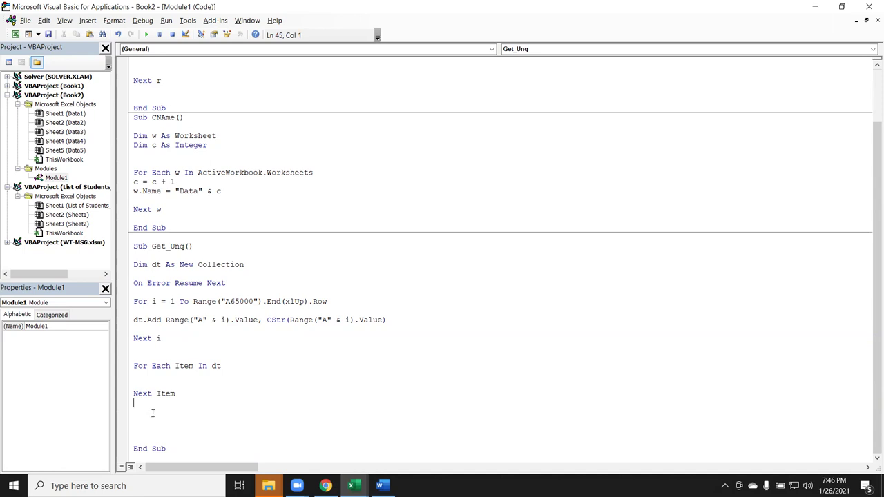
pyautogui.click(154, 369)
pyautogui.doubleClick(180, 366)
pyautogui.doubleClick(215, 366)
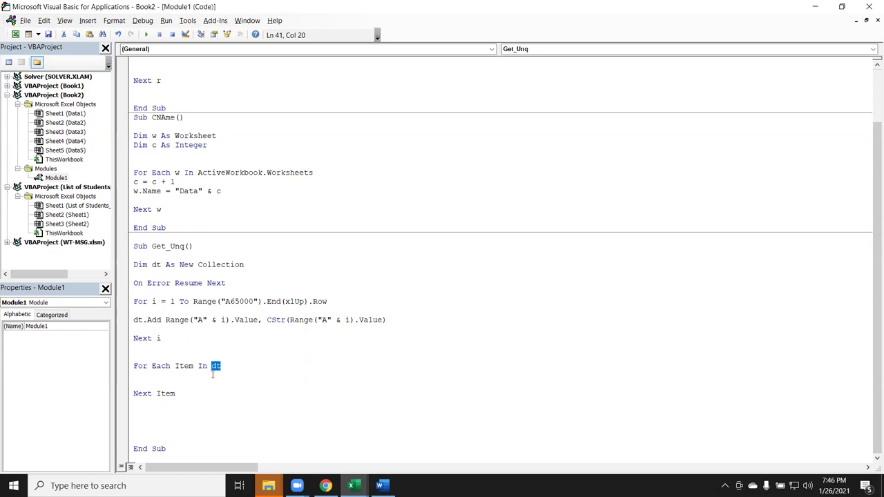
pyautogui.click(209, 375)
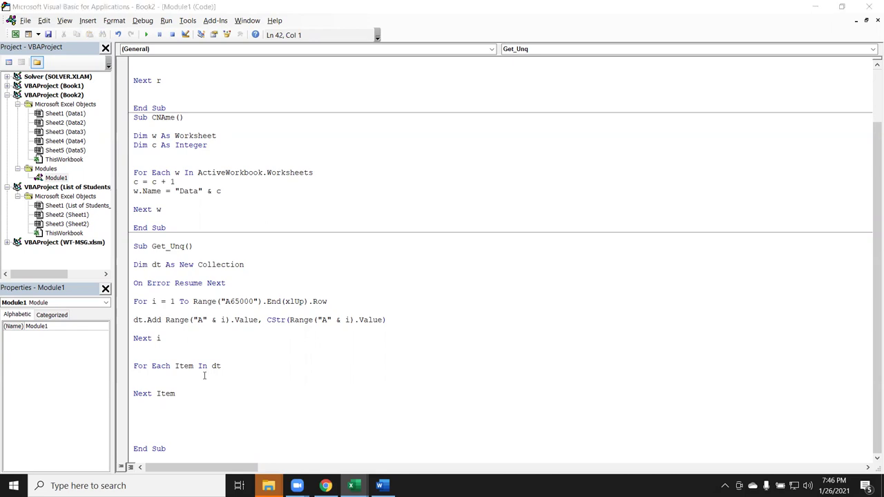
pyautogui.hotkey('alt', 'F11')
pyautogui.click(156, 134)
pyautogui.hotkey('alt', 'F11')
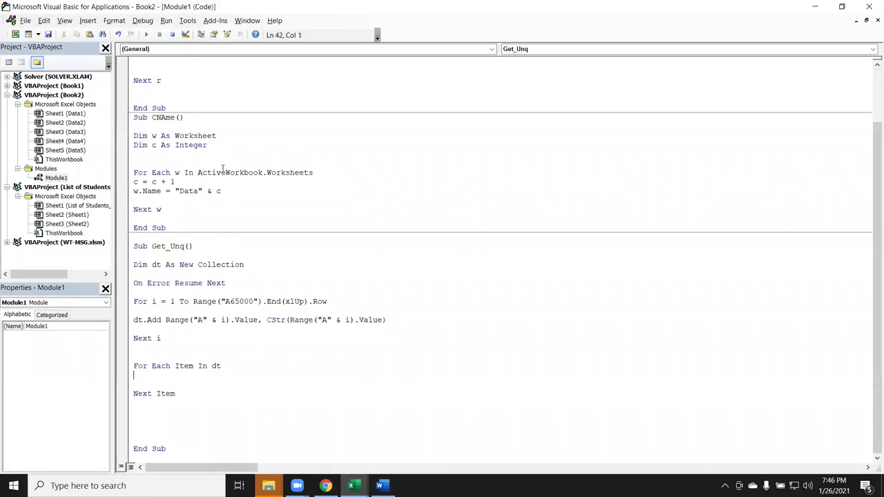
# - Write Range("D65000").End(xlUp).Offset(1, 0).Value = Item inside the loop and run Get_Unq
pyautogui.write('range')
pyautogui.write('("D1')
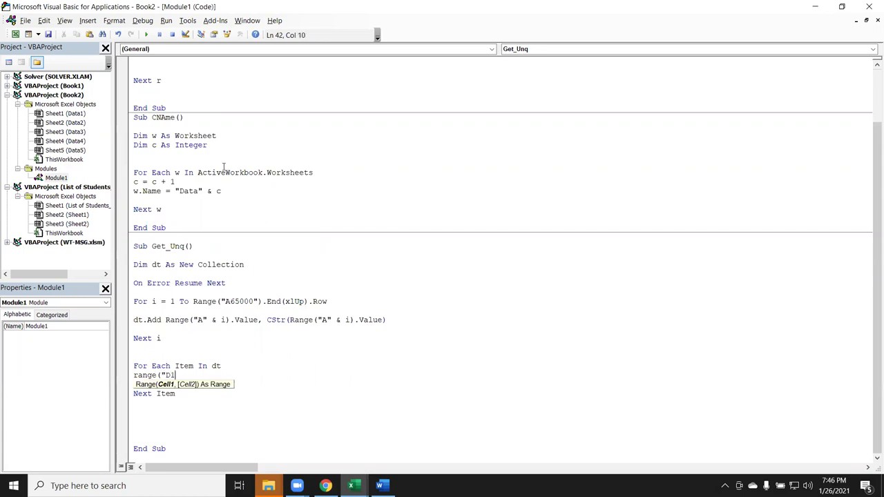
pyautogui.write('")')
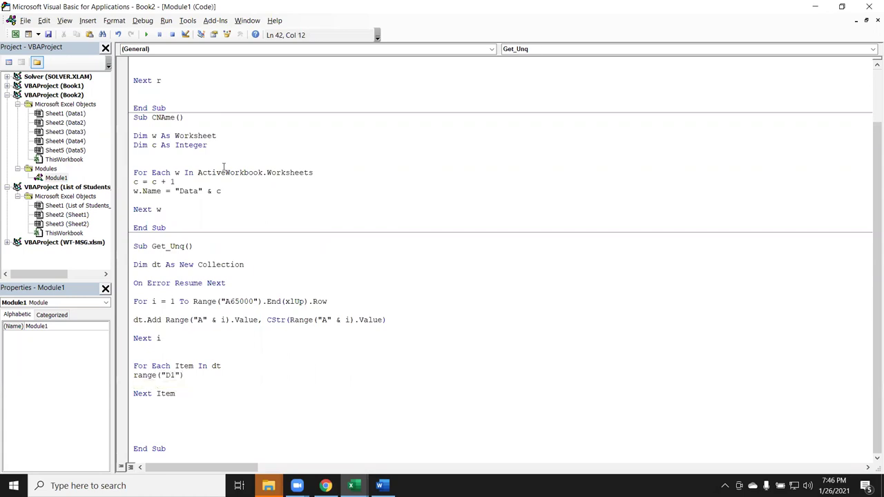
pyautogui.write('.')
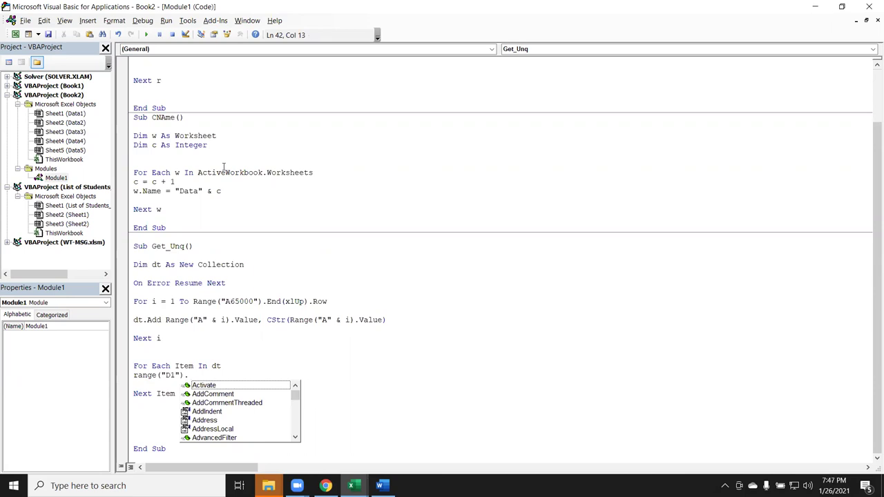
pyautogui.press('BackSpace')
pyautogui.press('BackSpace')
pyautogui.press('BackSpace')
pyautogui.press('BackSpace')
pyautogui.write('65000").End(')
pyautogui.press('Down')
pyautogui.press('Down')
pyautogui.press('Down')
pyautogui.press('Tab')
pyautogui.write(').of')
pyautogui.press('Tab')
pyautogui.write('(1,0)')
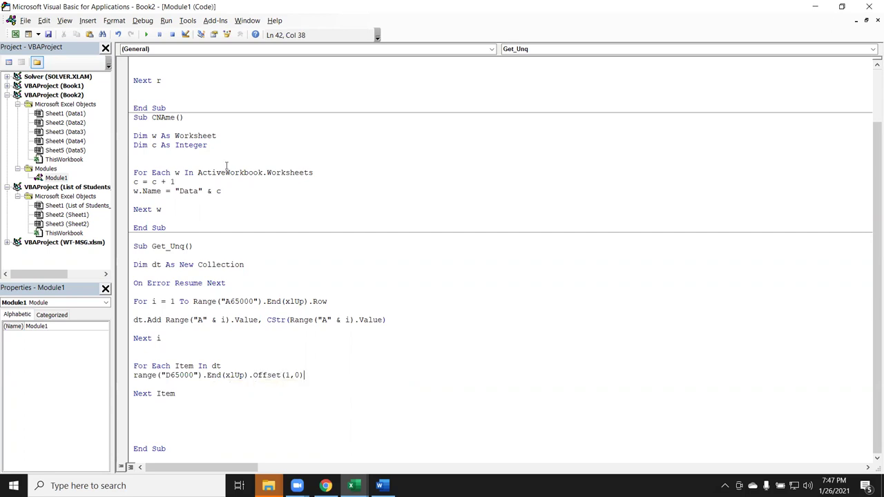
pyautogui.write('.v')
pyautogui.press('Down')
pyautogui.write('= ite')
pyautogui.write('m')
pyautogui.click(224, 339)
pyautogui.click(148, 35)
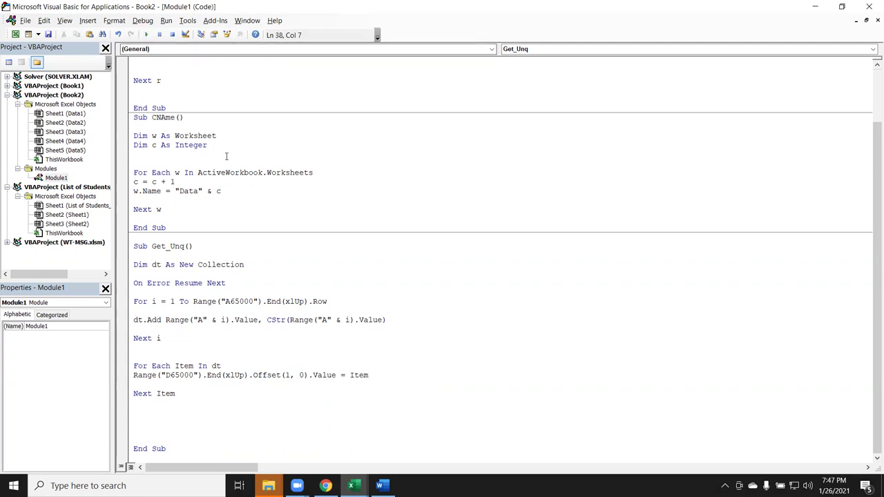
# - Check the macro output by selecting D2:D13 on Data2, showing Count: 12
pyautogui.hotkey('alt', 'F11')
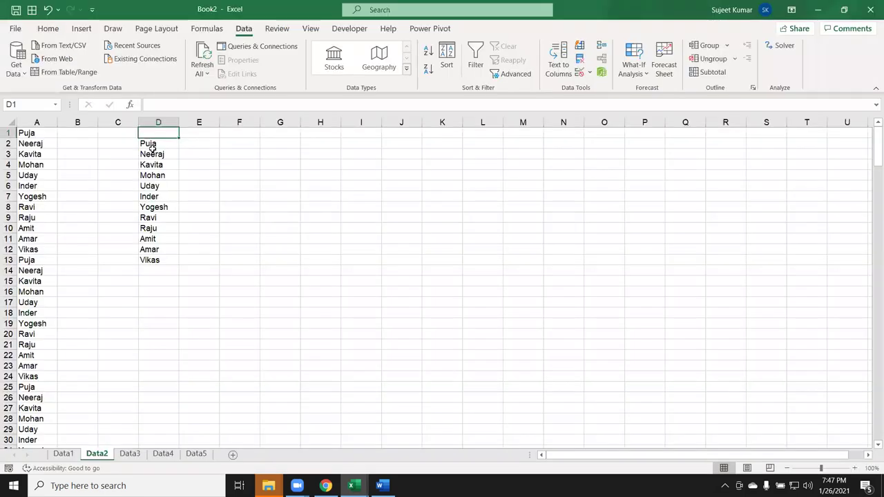
pyautogui.moveTo(148, 145); pyautogui.dragTo(159, 252)
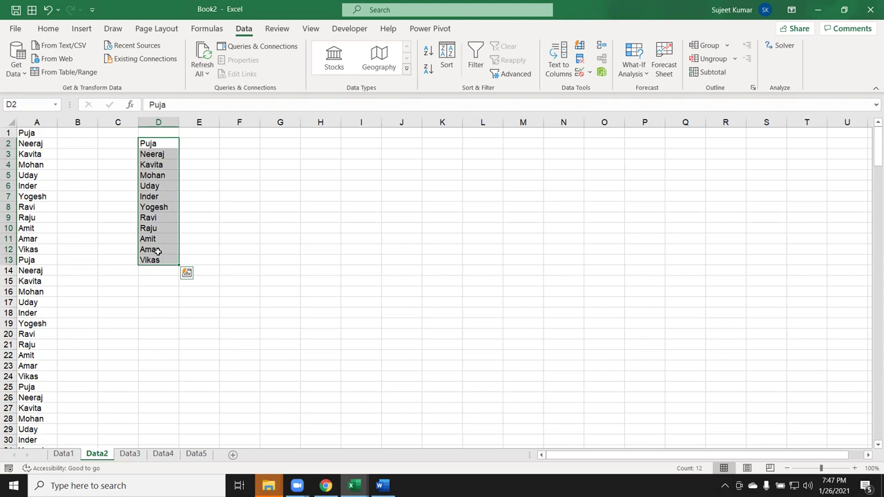
# - Switch back to Module1 and scroll through the CCase, CNAme and Get_Unq code
pyautogui.hotkey('alt', 'F11')
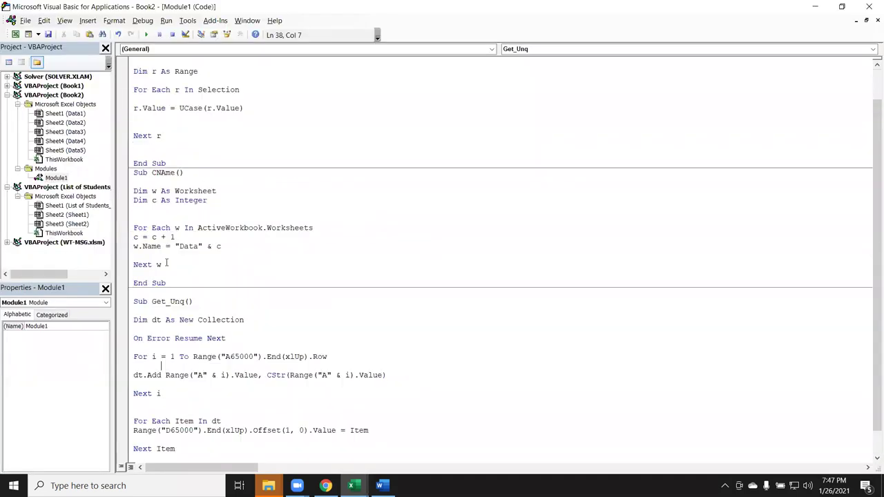
pyautogui.scroll(1, 166, 263)
pyautogui.scroll(-3, 207, 207)
pyautogui.scroll(3, 216, 190)
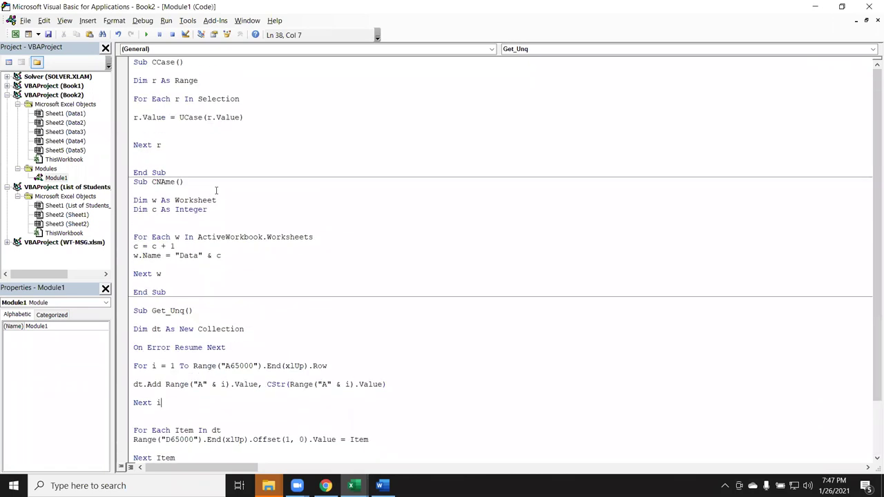